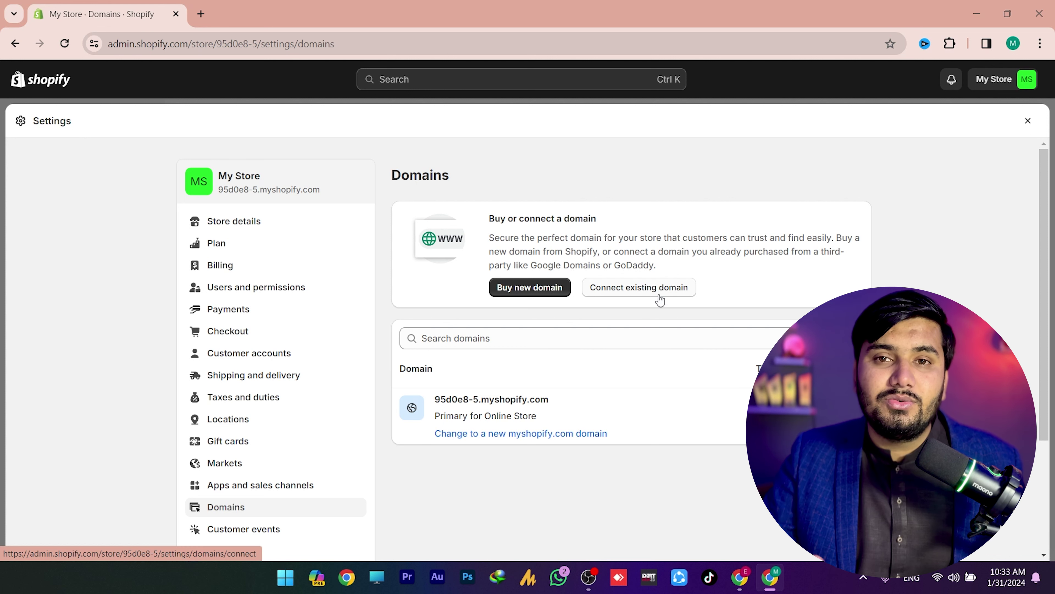
Start connecting an existing domain to the store and submit etechbyabbas.com as the domain
left_click(618, 291)
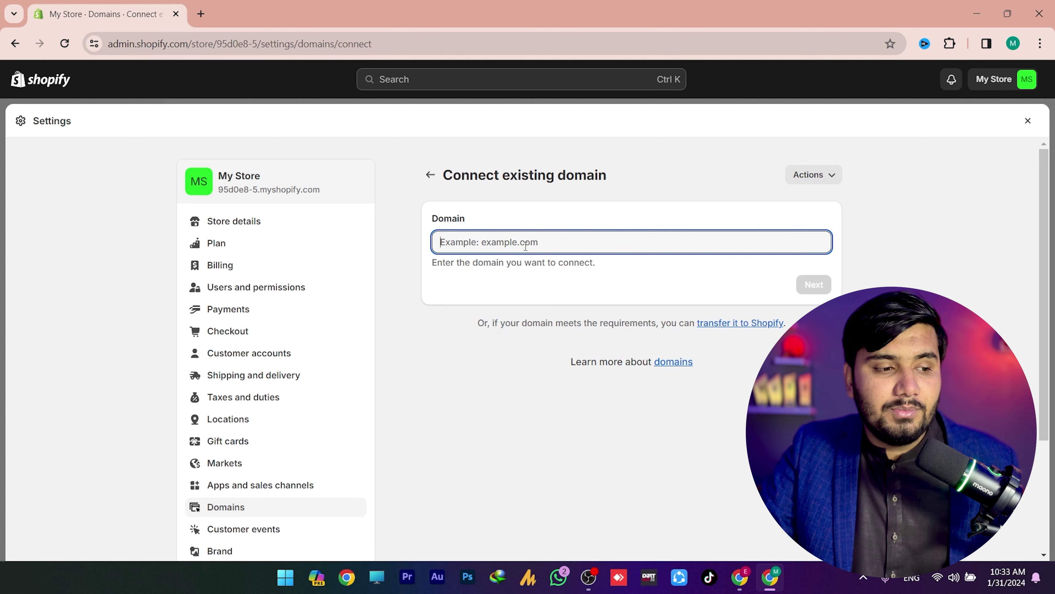
type("etechbyabbas.com")
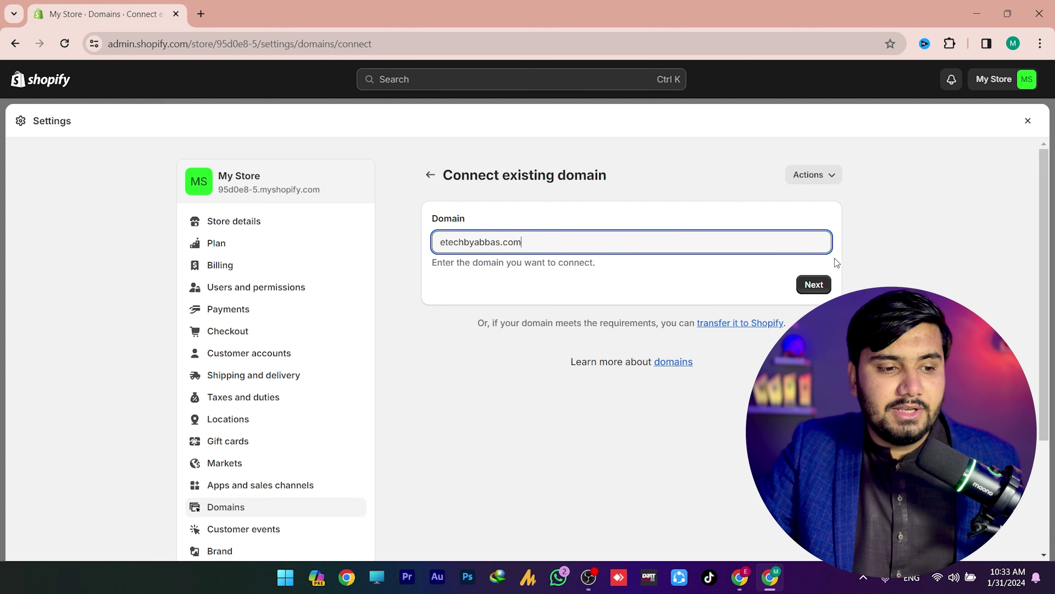
left_click(814, 286)
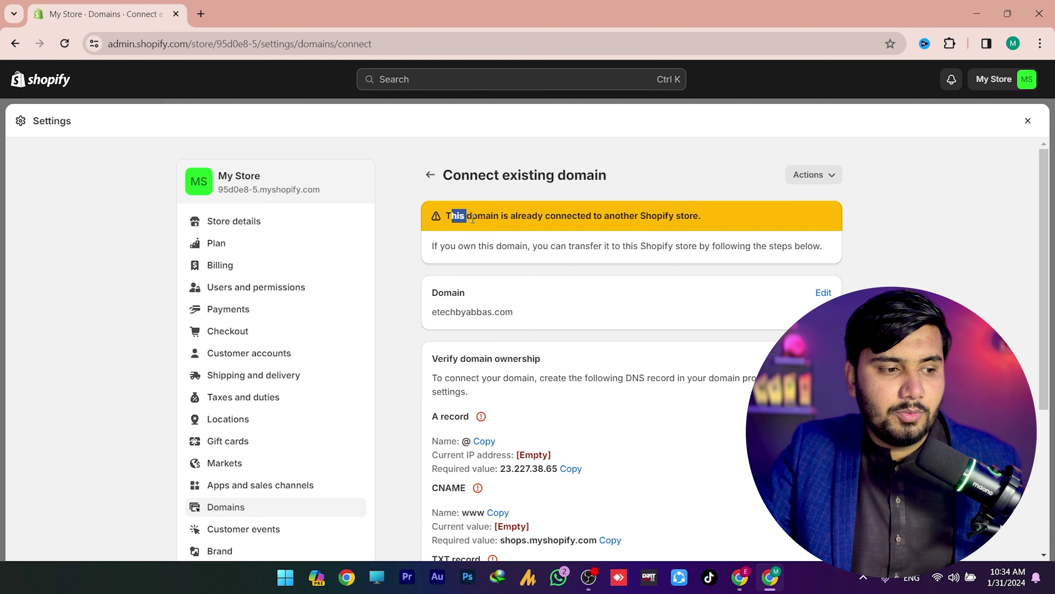
Review the domain notice and the A, CNAME and TXT records required to verify domain ownership
left_click_drag(473, 218, 632, 247)
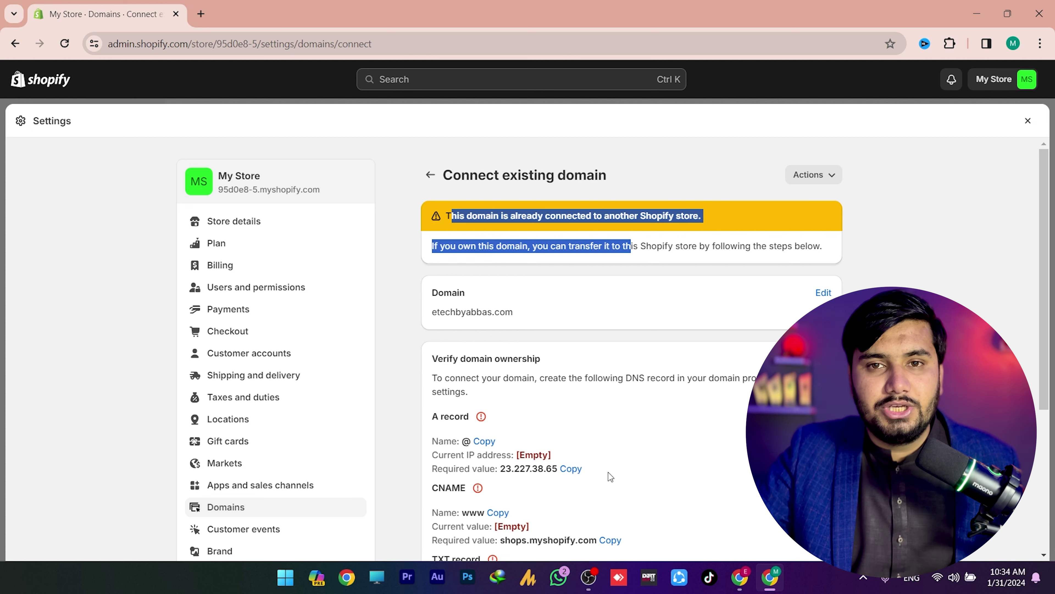
scroll(608, 472, "down", 5)
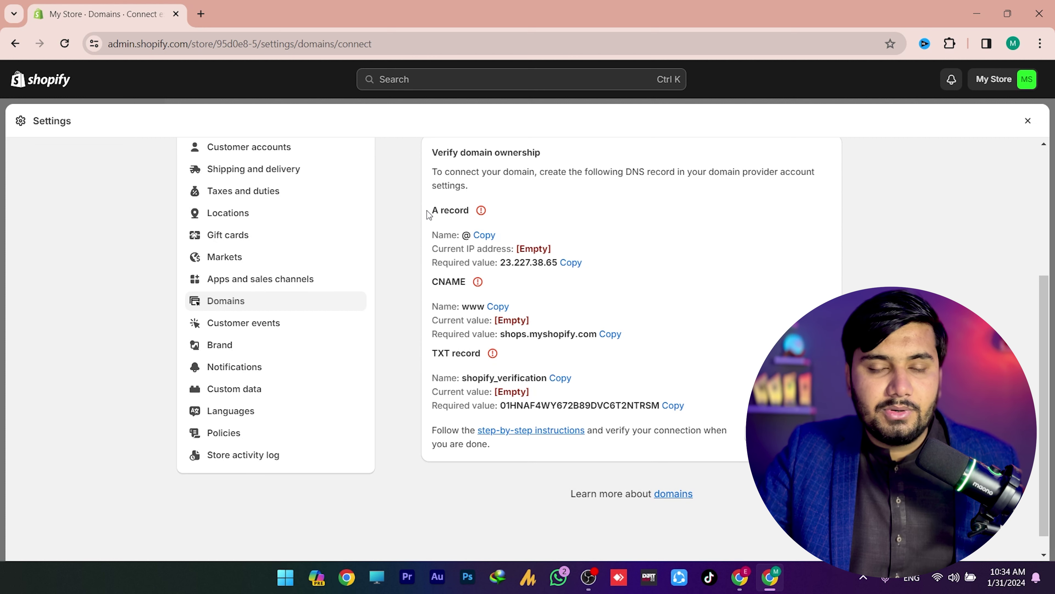
left_click_drag(427, 211, 471, 211)
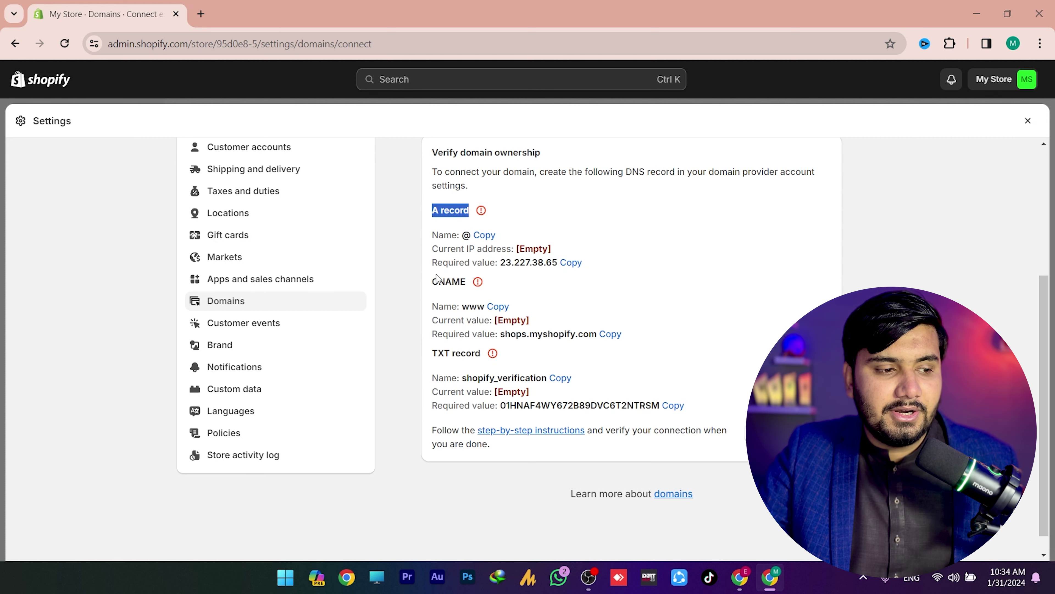
left_click_drag(439, 281, 462, 279)
left_click_drag(437, 357, 462, 354)
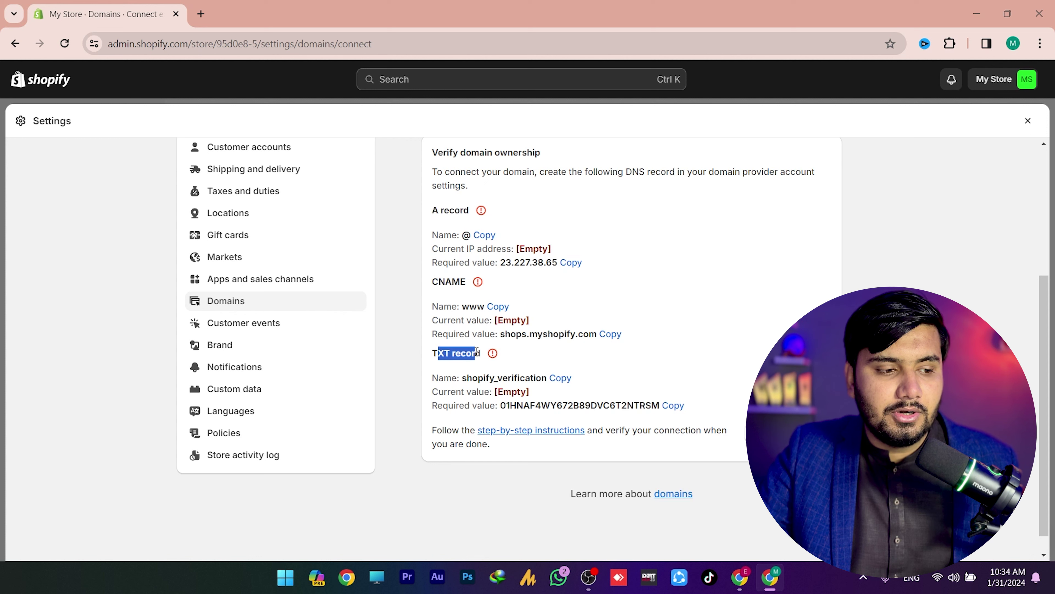
left_click(473, 348)
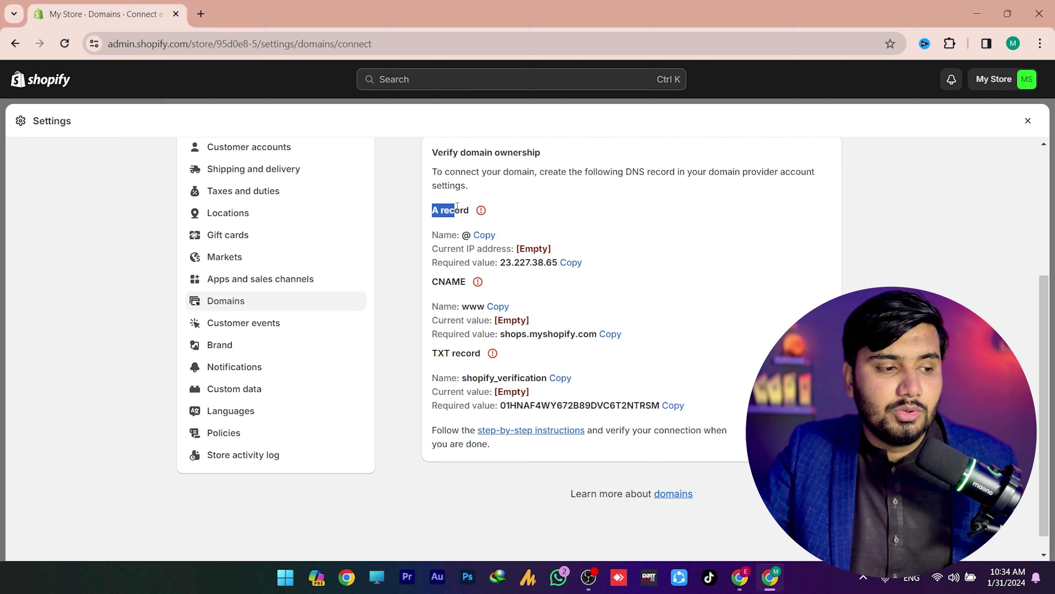
left_click_drag(438, 355, 458, 351)
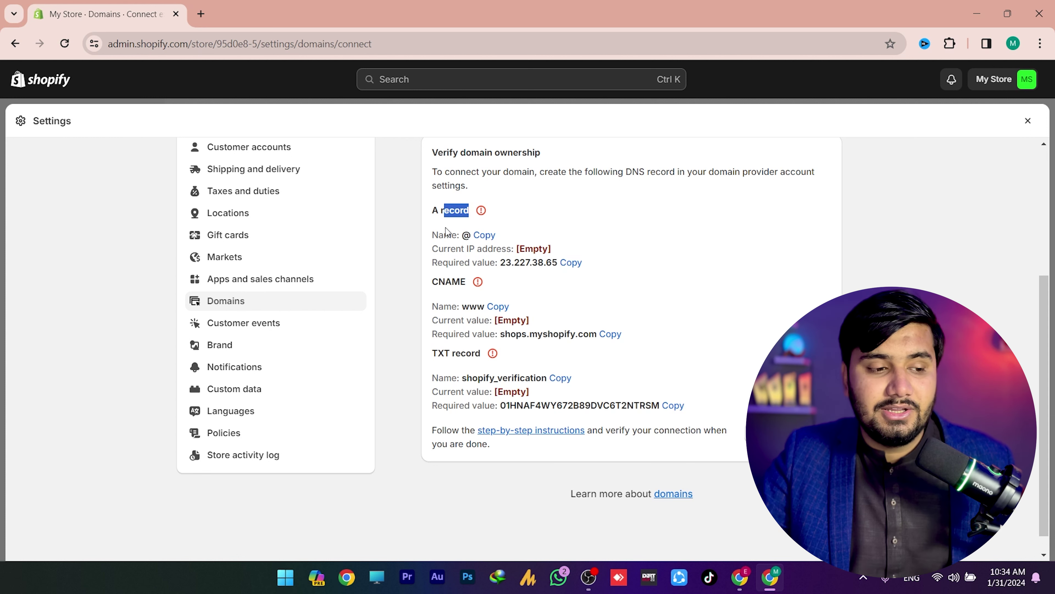
left_click_drag(439, 352, 453, 358)
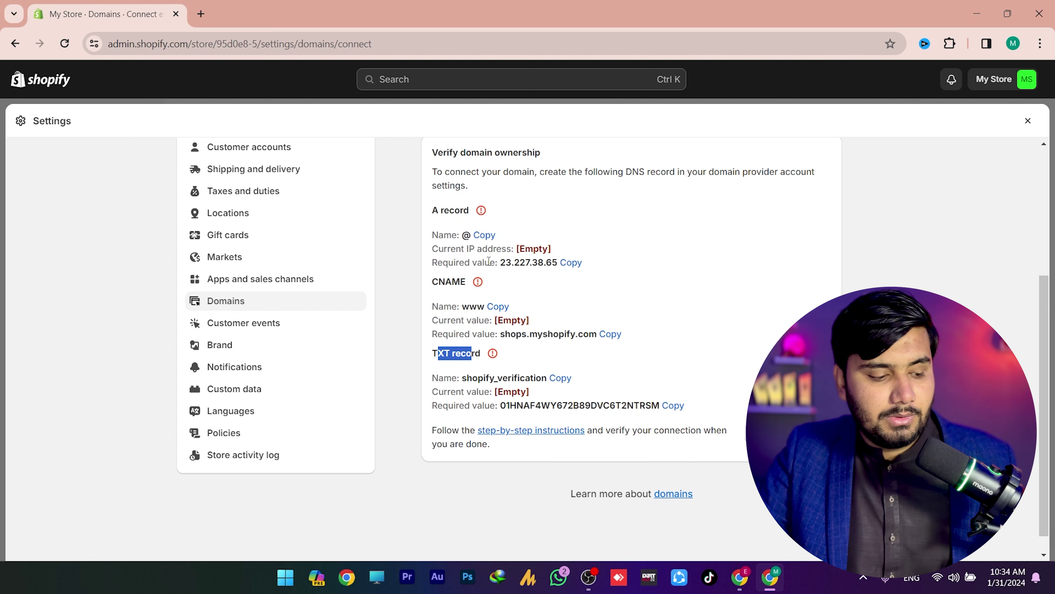
Switch to Namecheap and open the advanced DNS settings of etechbyabbas.com
key("alt+Tab")
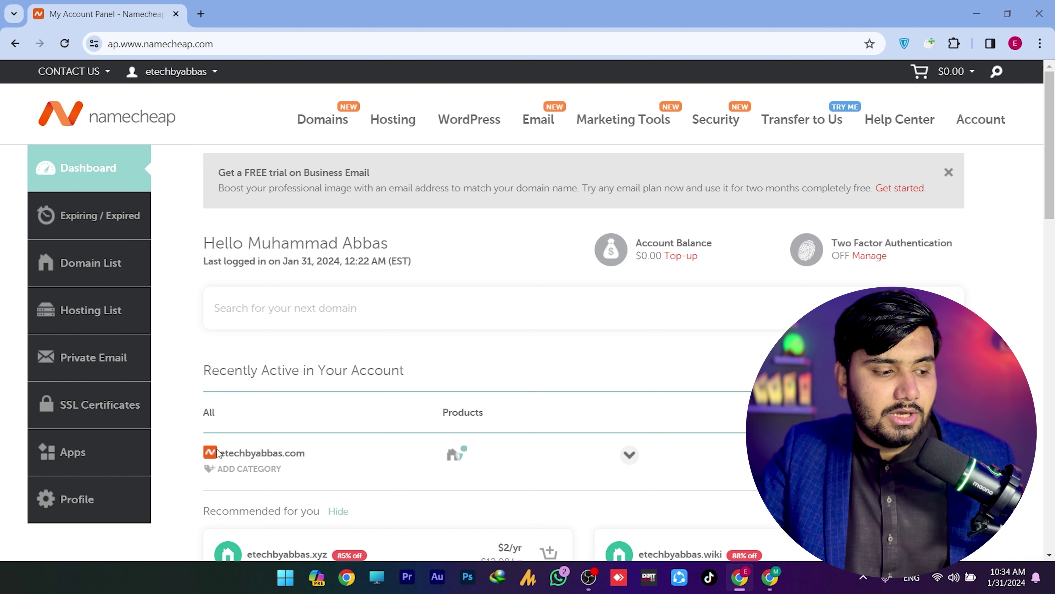
left_click_drag(225, 447, 229, 463)
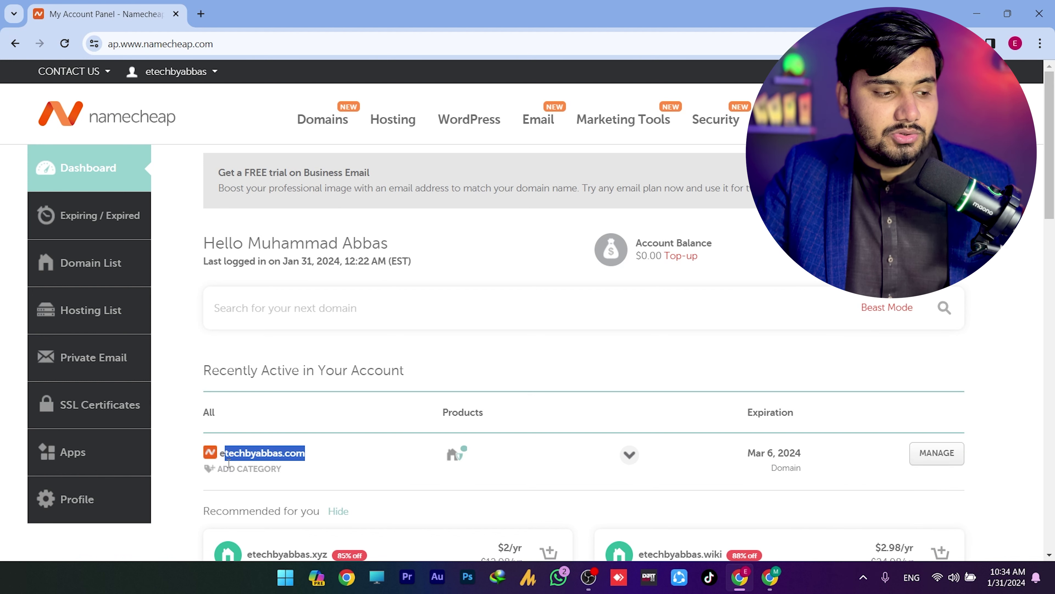
key("alt+Tab")
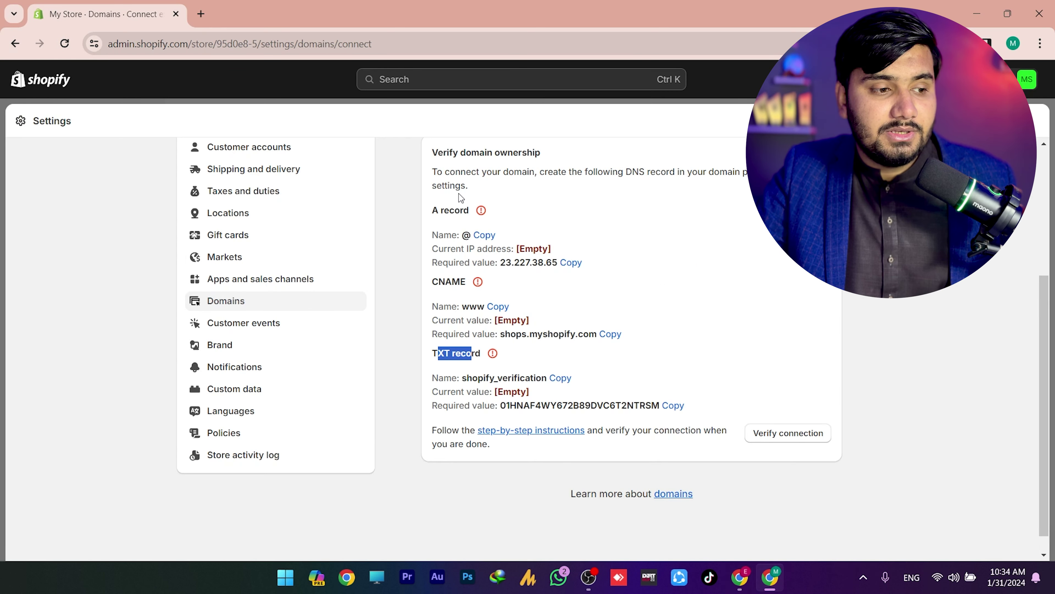
key("alt+Tab")
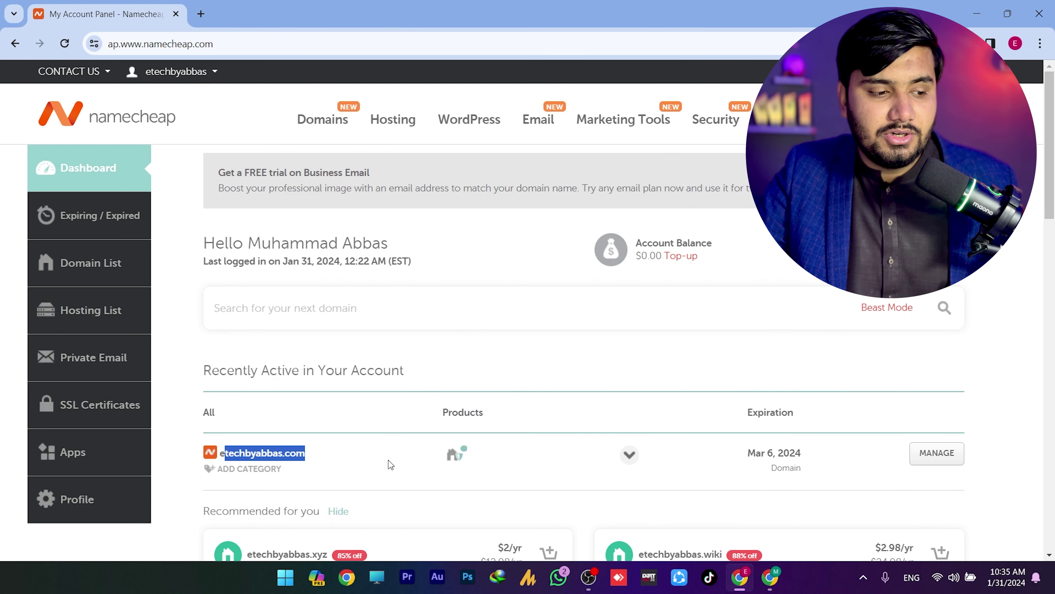
left_click(935, 456)
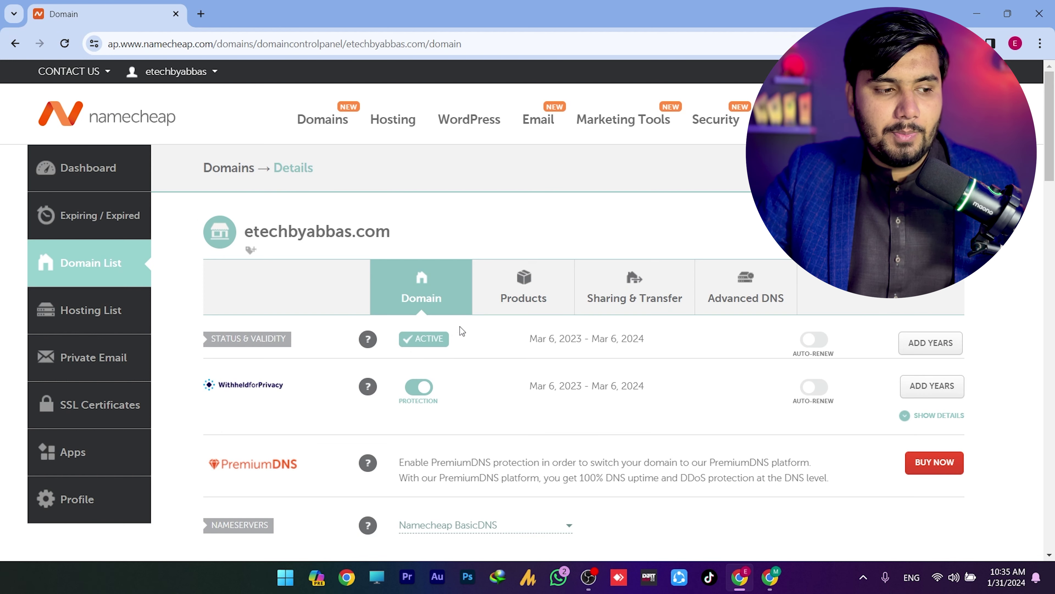
left_click(744, 301)
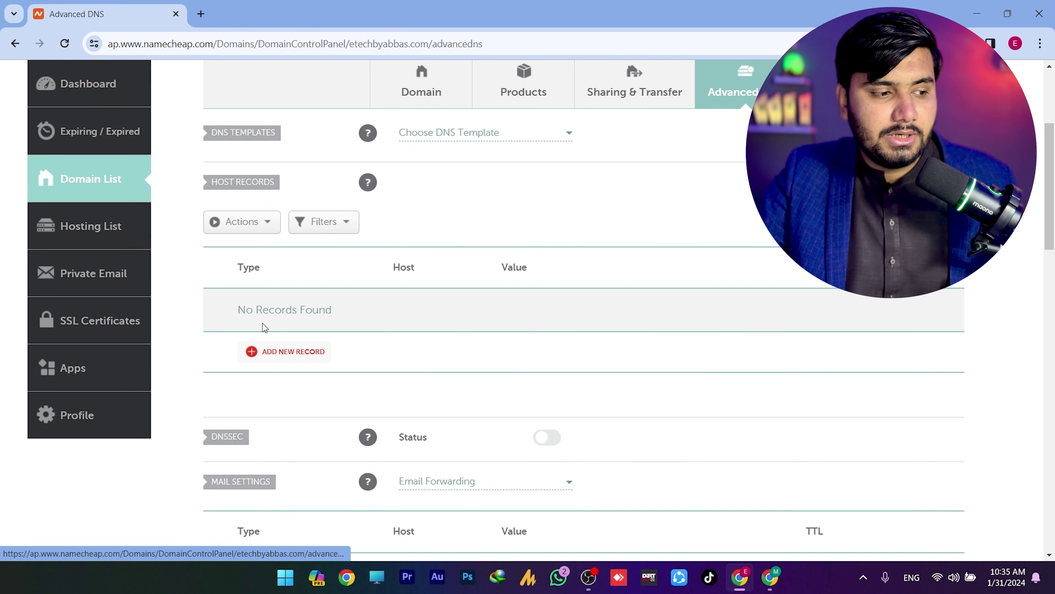
Add a new host record of type A Record, matching the first record Shopify requires
left_click_drag(229, 312, 326, 317)
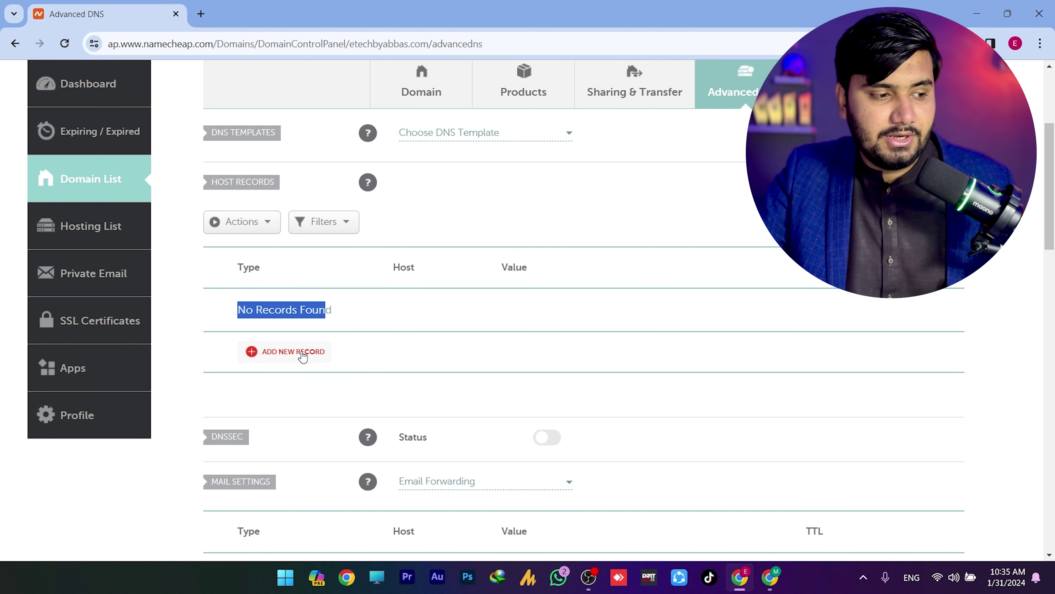
left_click(281, 352)
key("alt+Tab")
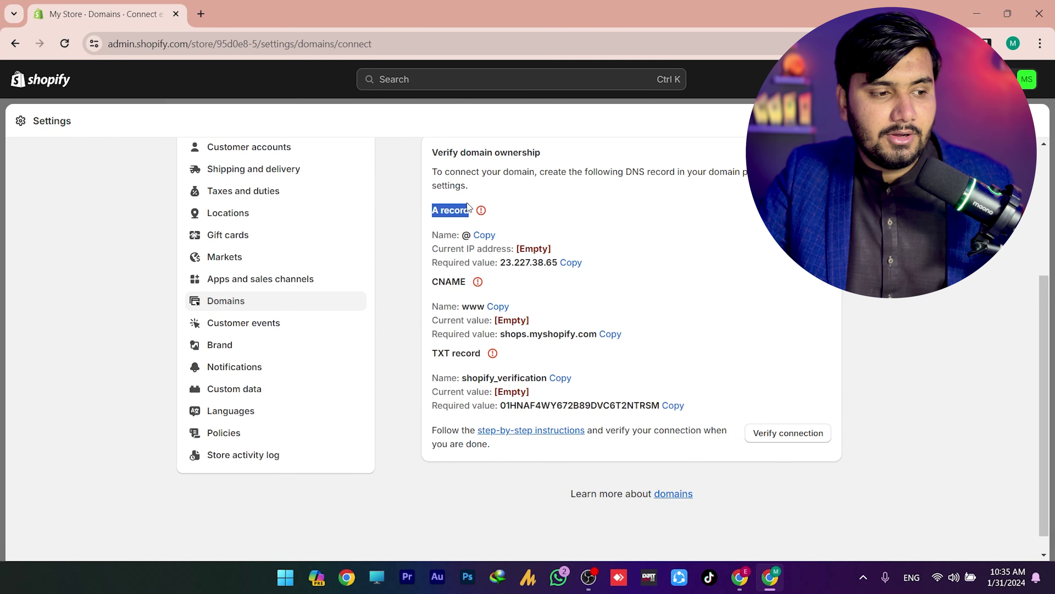
key("alt+Tab")
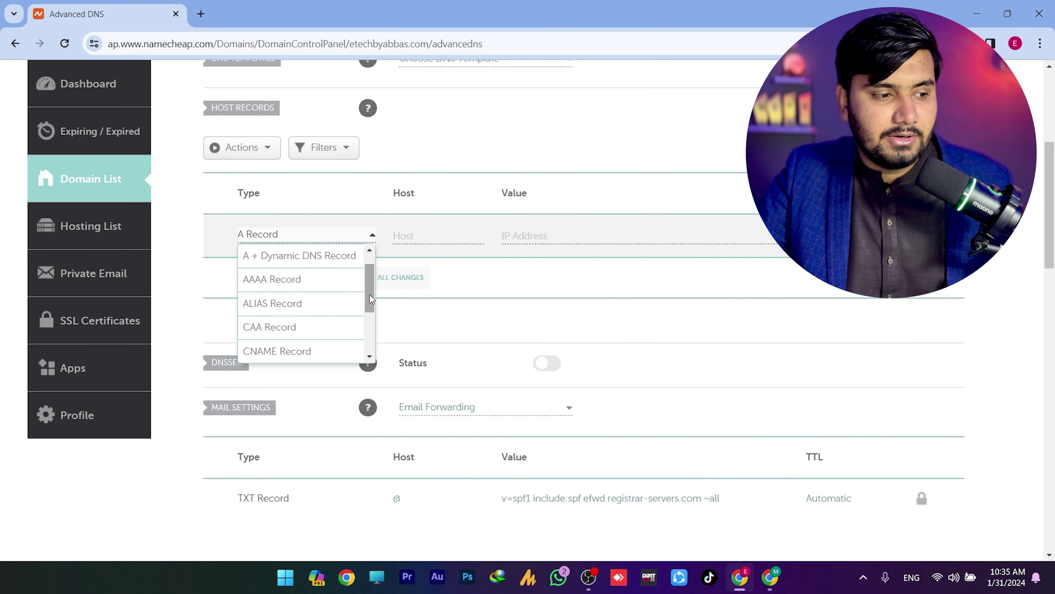
scroll(371, 299, "up", 2)
left_click(292, 249)
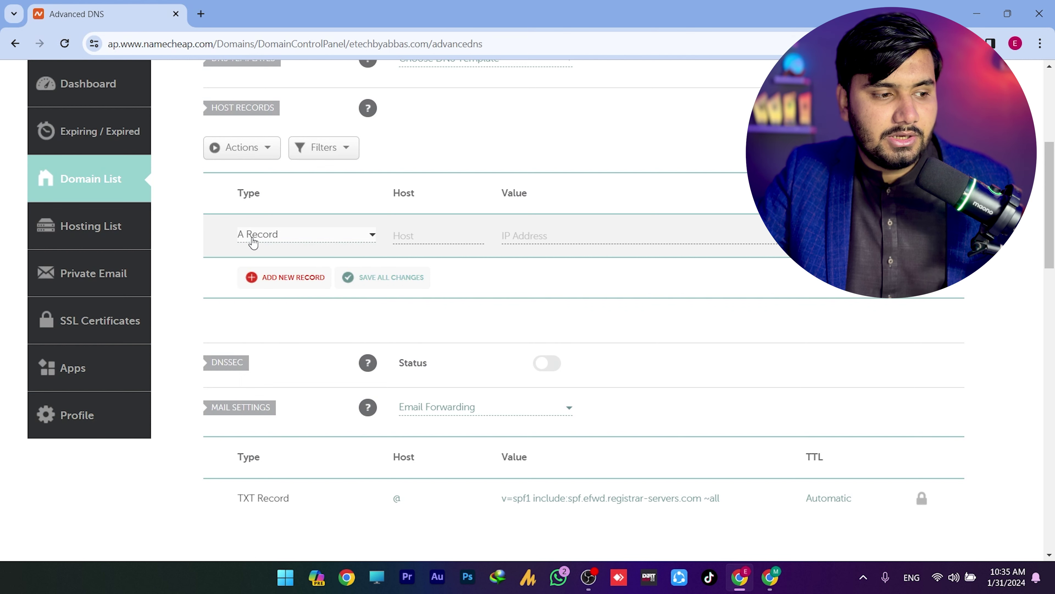
Copy the A record name @ from Shopify into the host of the new Namecheap record
left_click(431, 233)
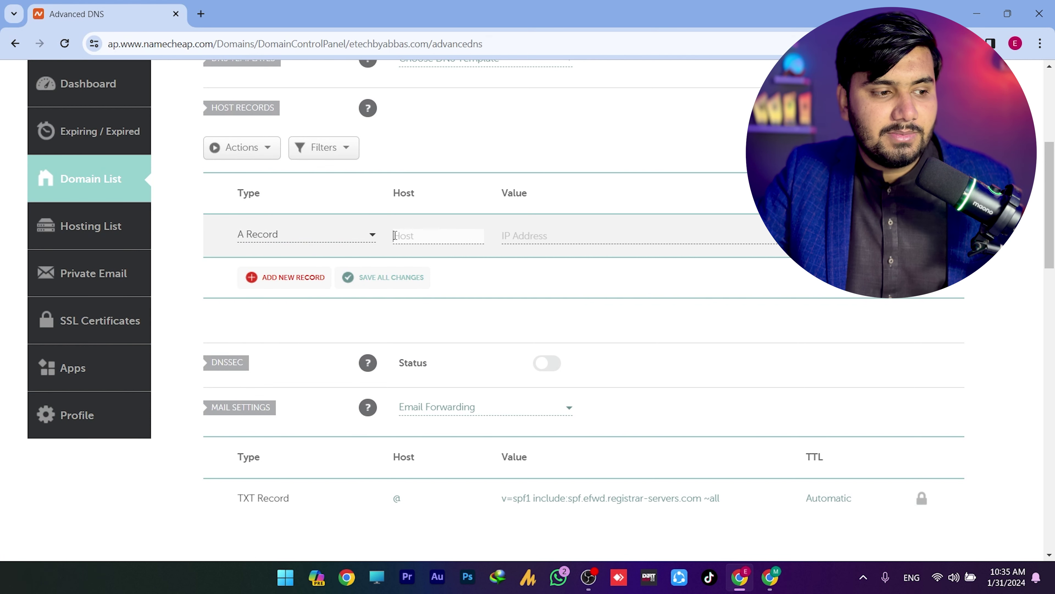
key("alt+Tab")
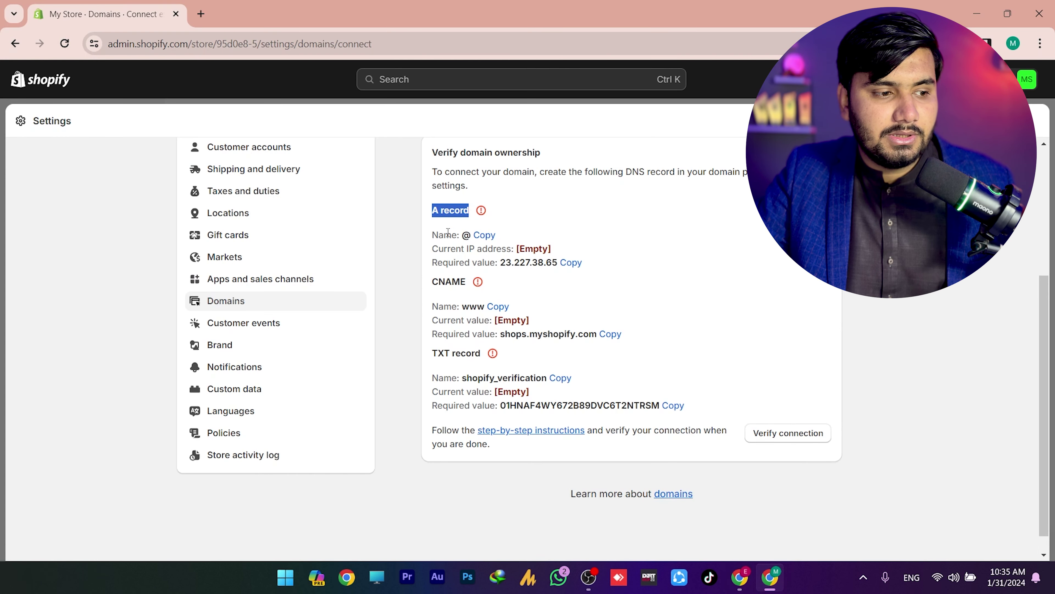
left_click(466, 235)
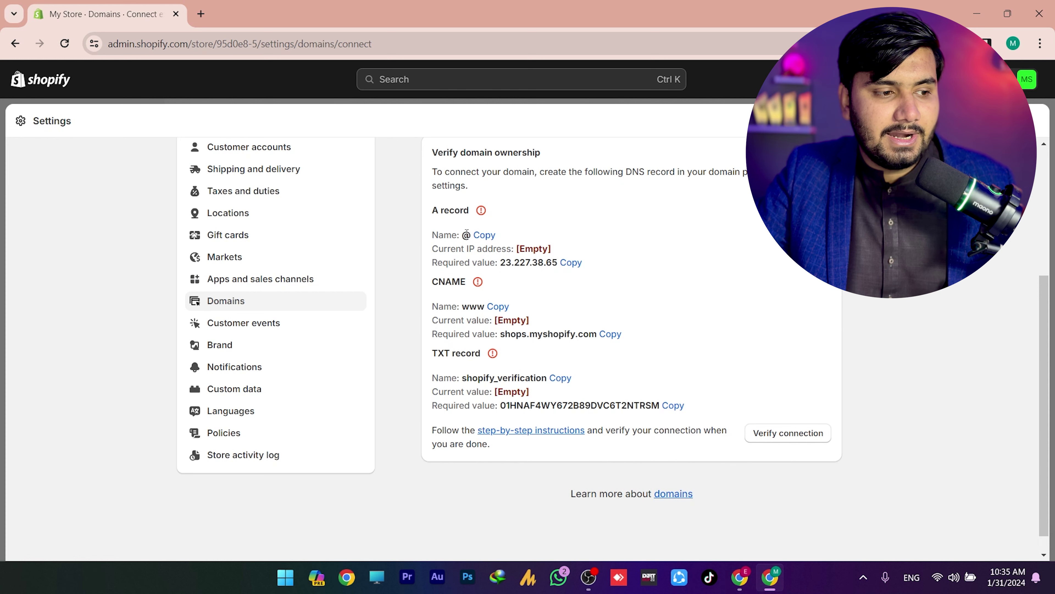
key("ctrl+c")
key("alt+Tab")
key("ctrl+v")
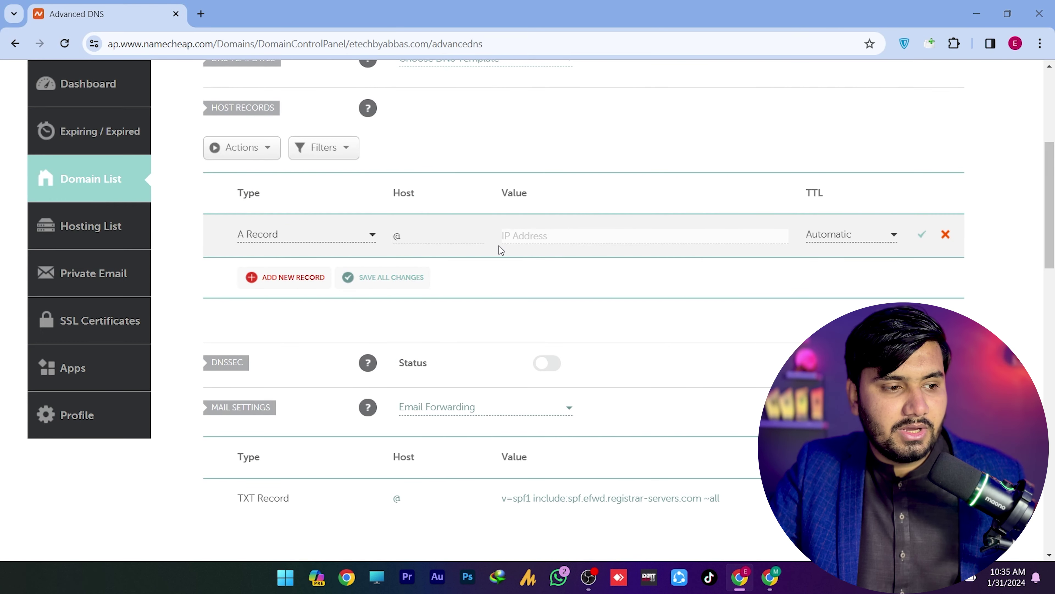
Copy the required A record value 23.227.38.65 from Shopify into the Namecheap record's IP address and save the record
key("alt+Tab")
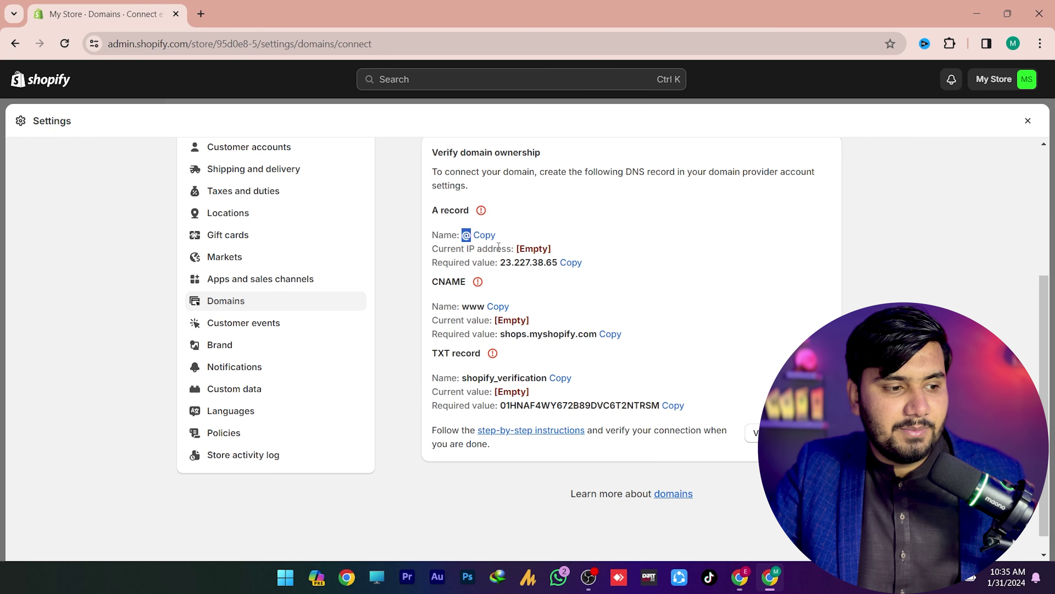
left_click(570, 263)
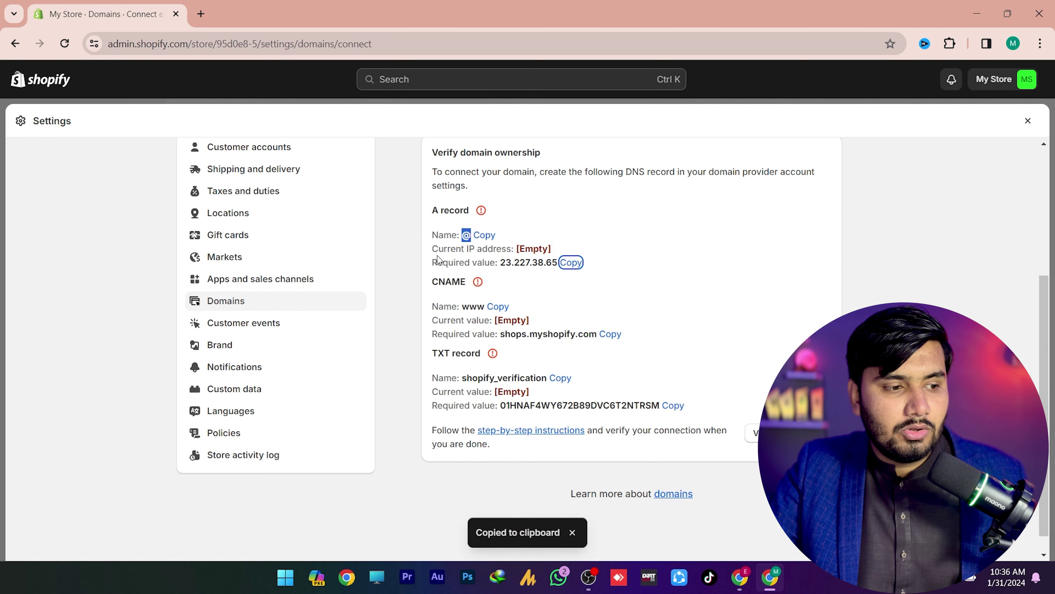
left_click_drag(440, 252, 482, 250)
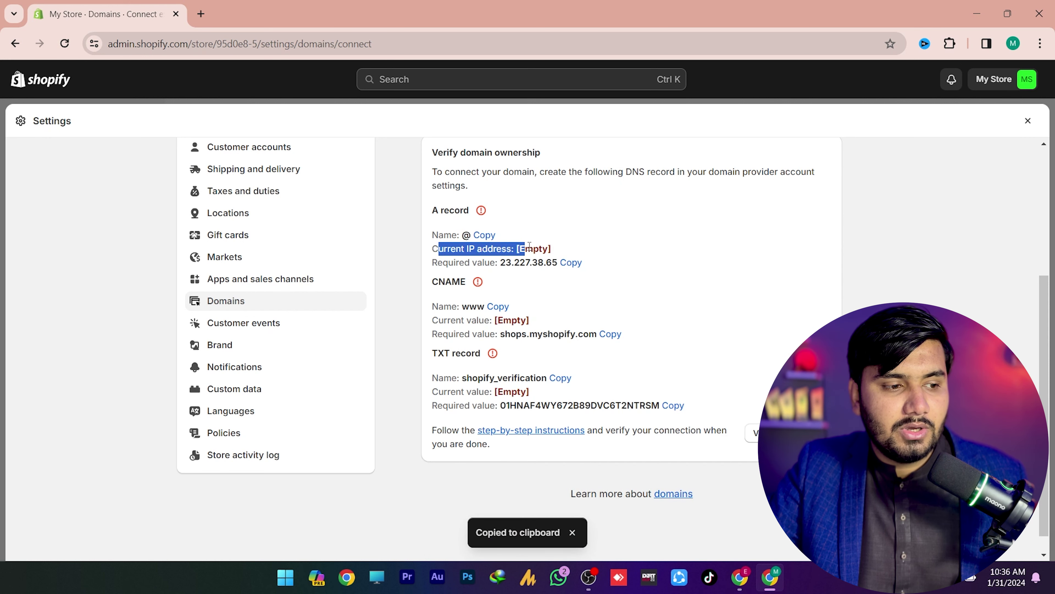
key("alt+Tab")
key("alt+Tab")
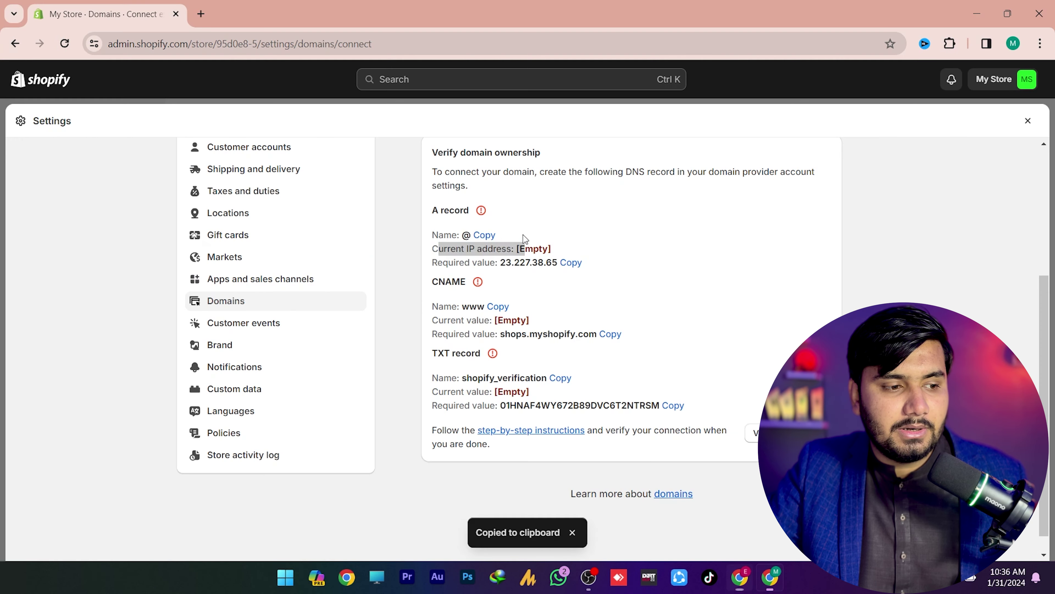
left_click_drag(454, 263, 496, 263)
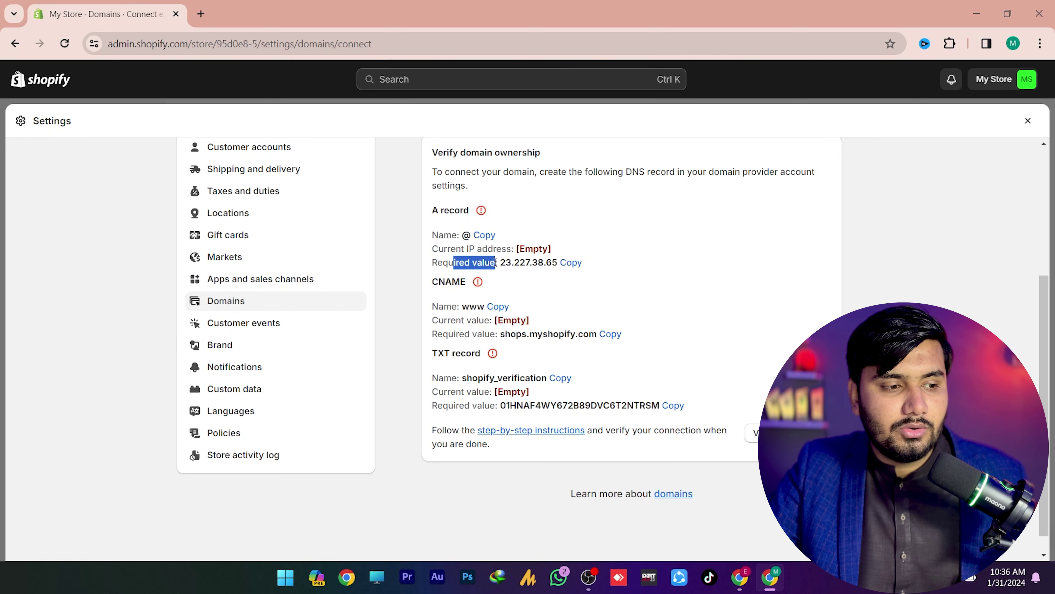
left_click(566, 267)
key("alt+Tab")
key("ctrl+v")
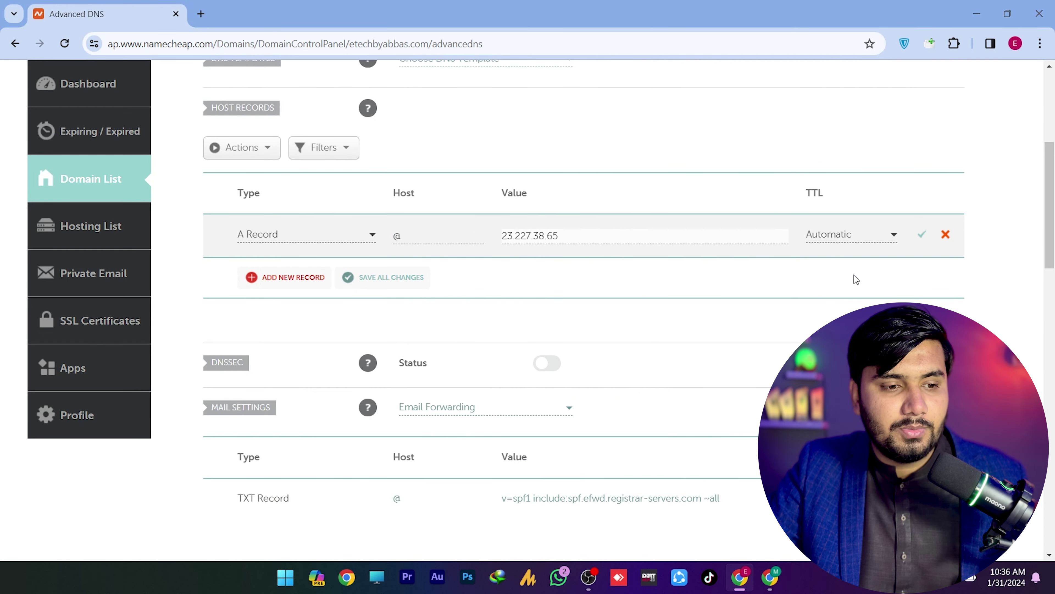
left_click(919, 238)
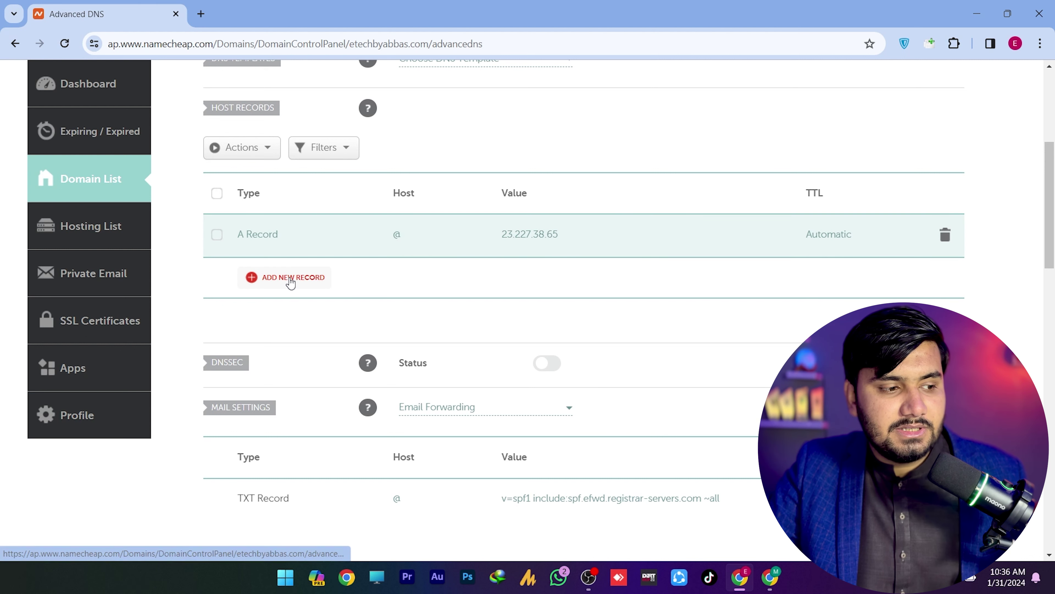
Add a second host record in Namecheap and set its type to CNAME Record, as Shopify requires
left_click(291, 278)
key("alt+Tab")
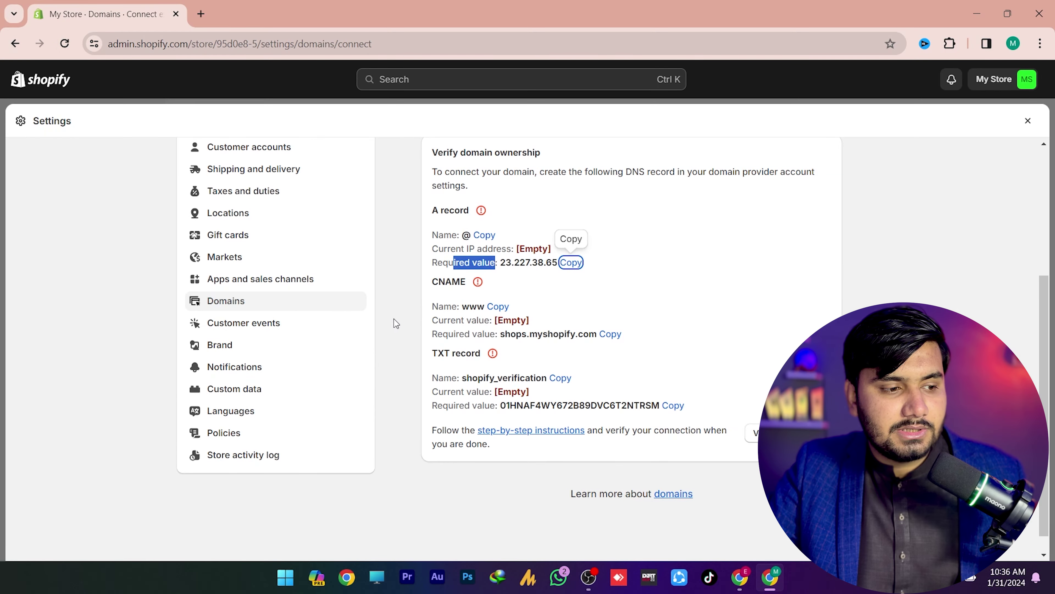
left_click_drag(432, 282, 466, 281)
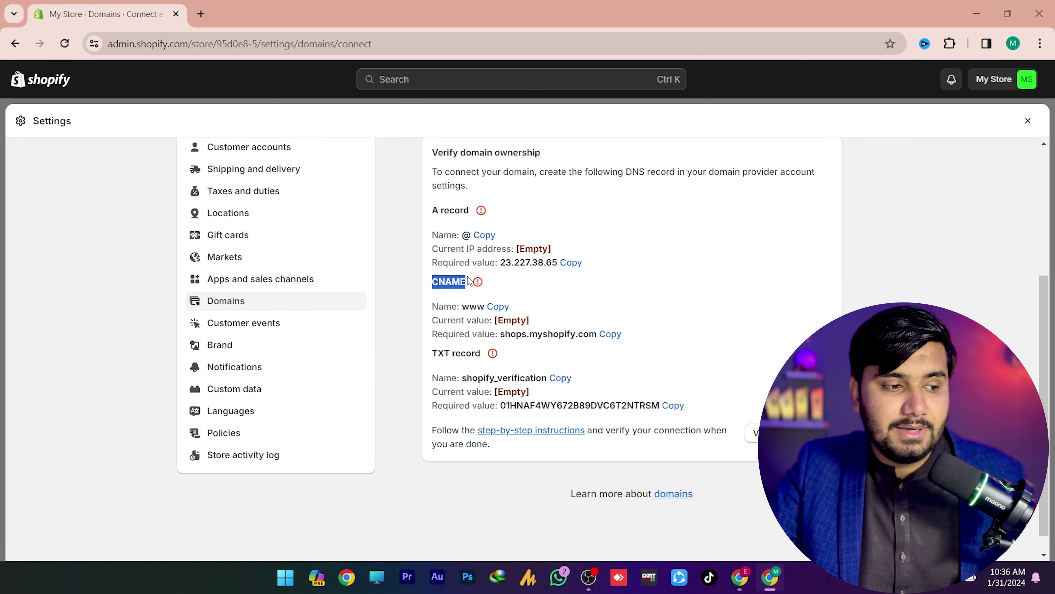
key("alt+Tab")
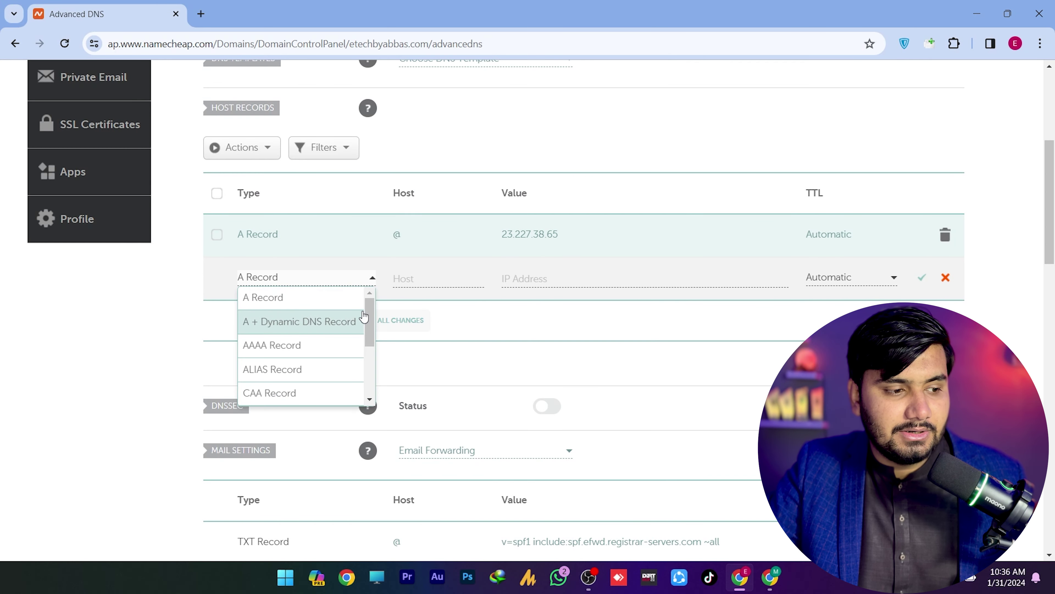
scroll(319, 339, "down", 2)
left_click(319, 337)
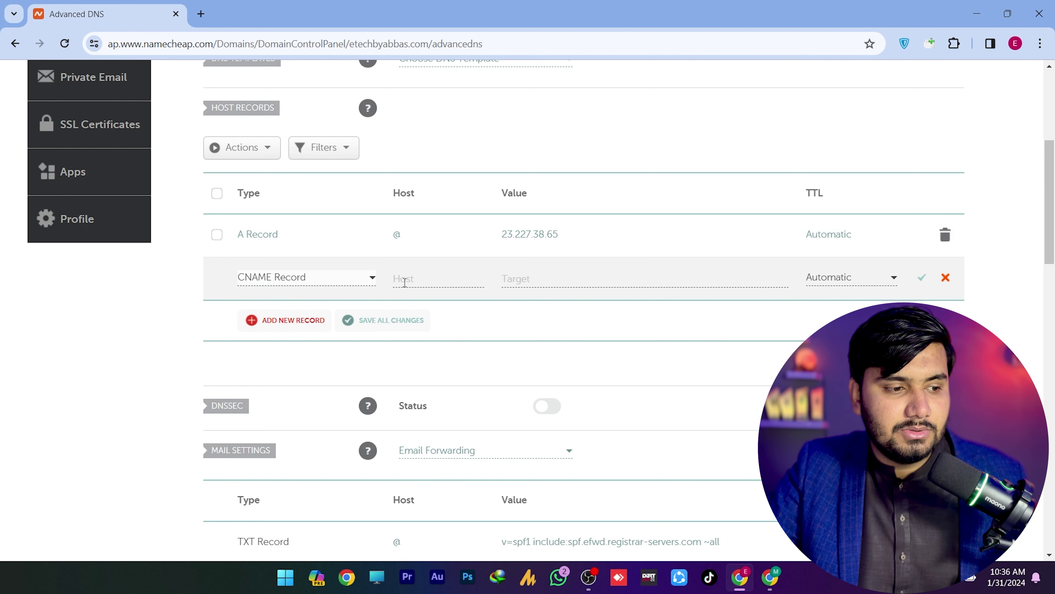
Copy the CNAME name www from Shopify into the host of the new Namecheap CNAME record
left_click(404, 283)
key("alt+Tab")
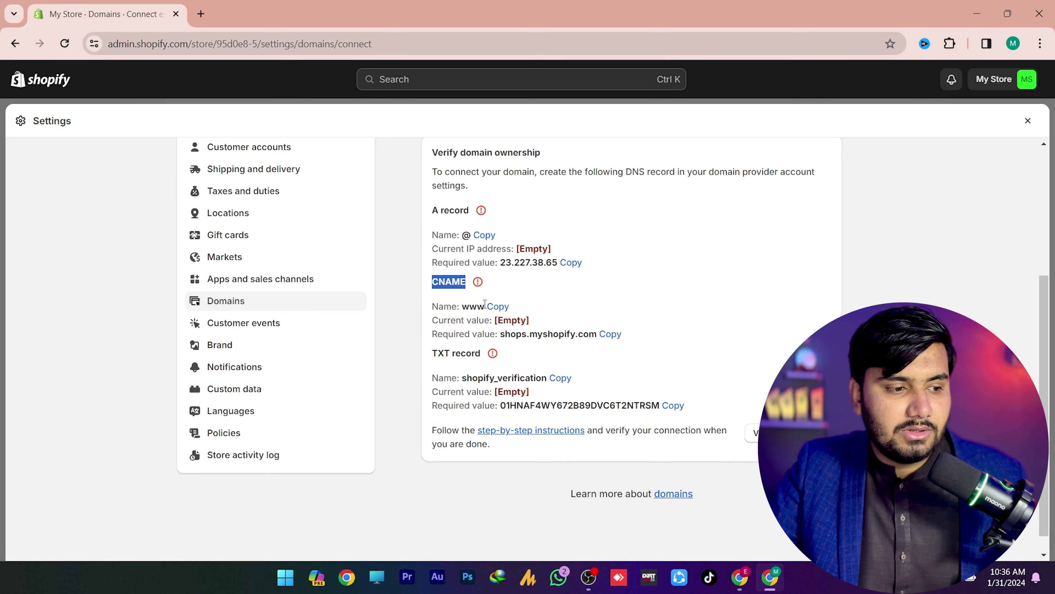
left_click_drag(462, 301, 478, 300)
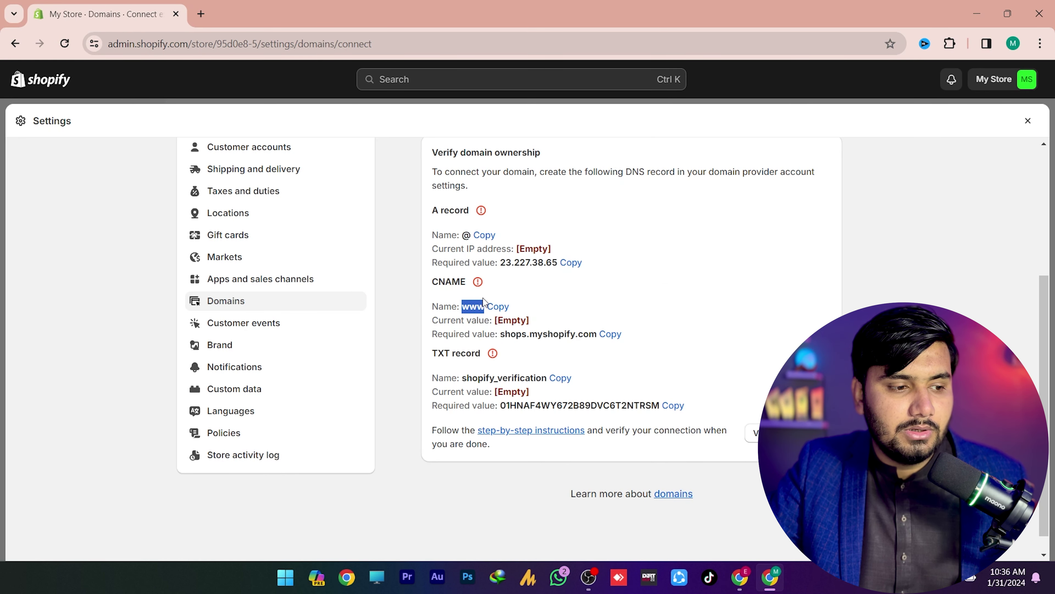
key("alt+Tab")
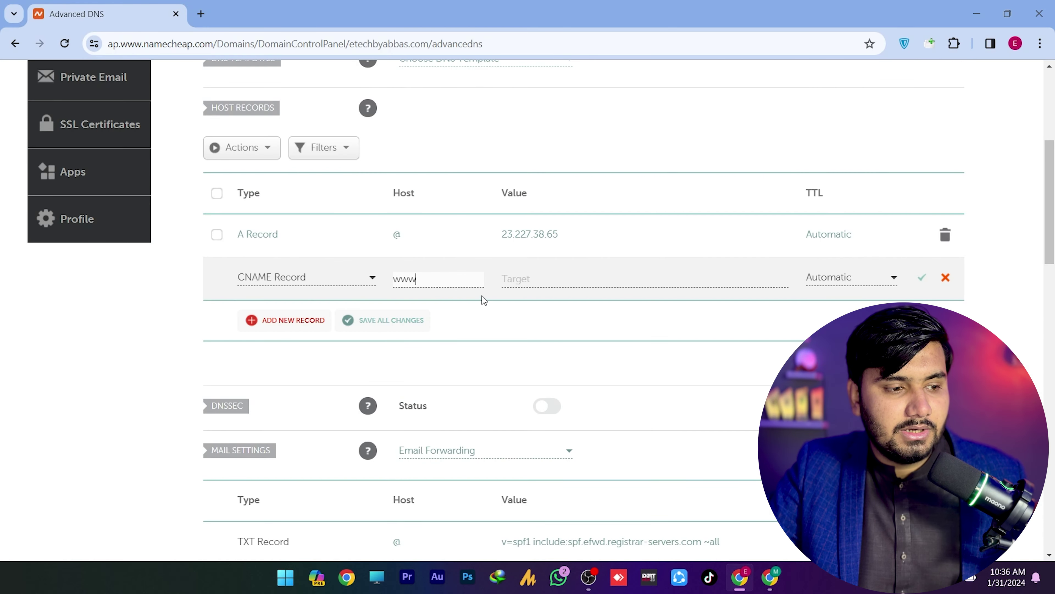
Copy the required CNAME value shops.myshopify.com from Shopify into the Namecheap record's target and save the record
key("Tab")
key("alt+Tab")
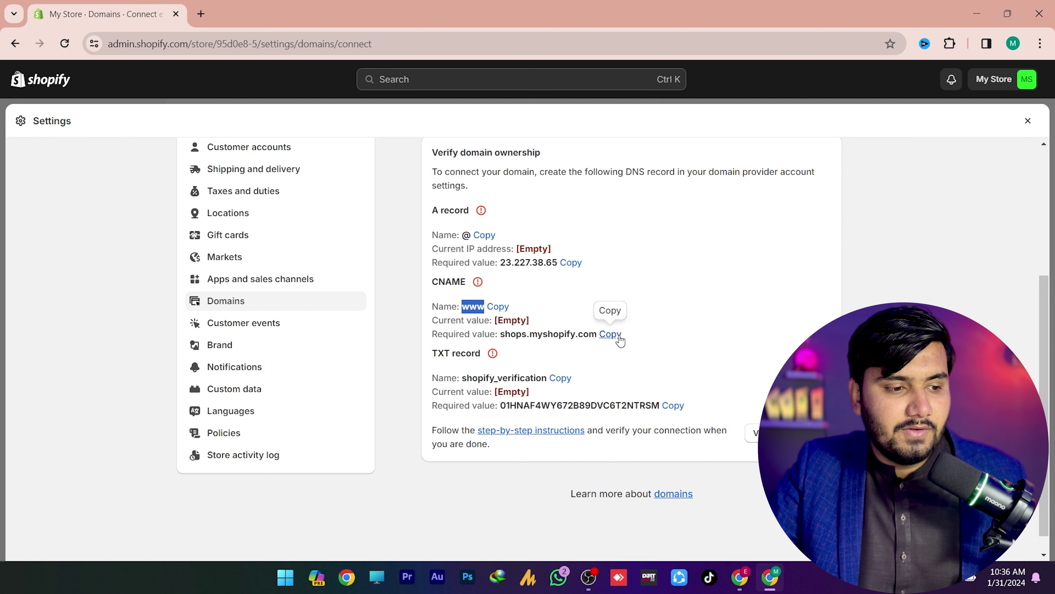
key("alt+Tab")
key("ctrl+v")
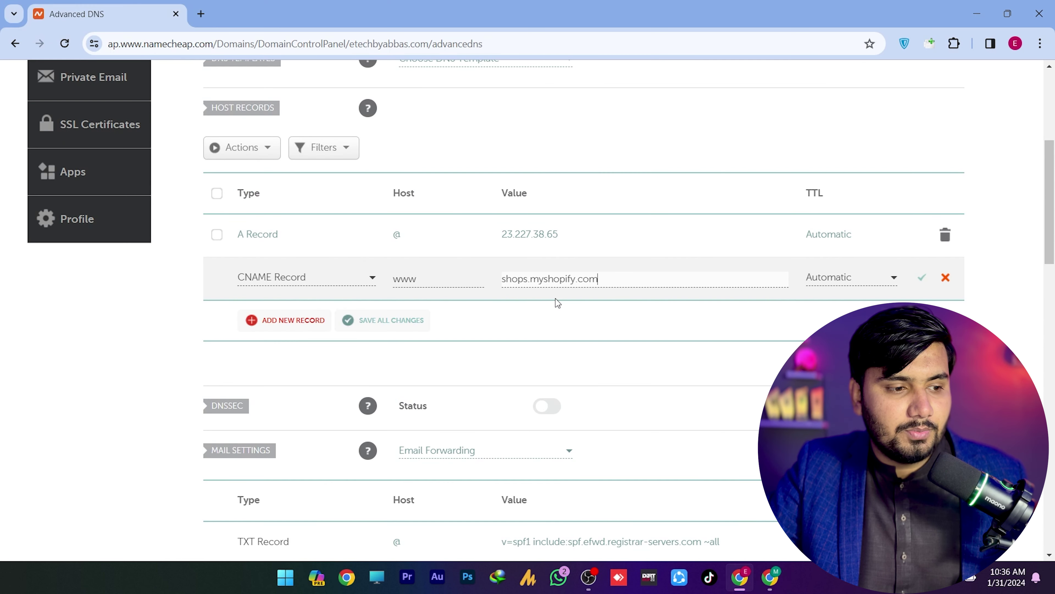
left_click(922, 278)
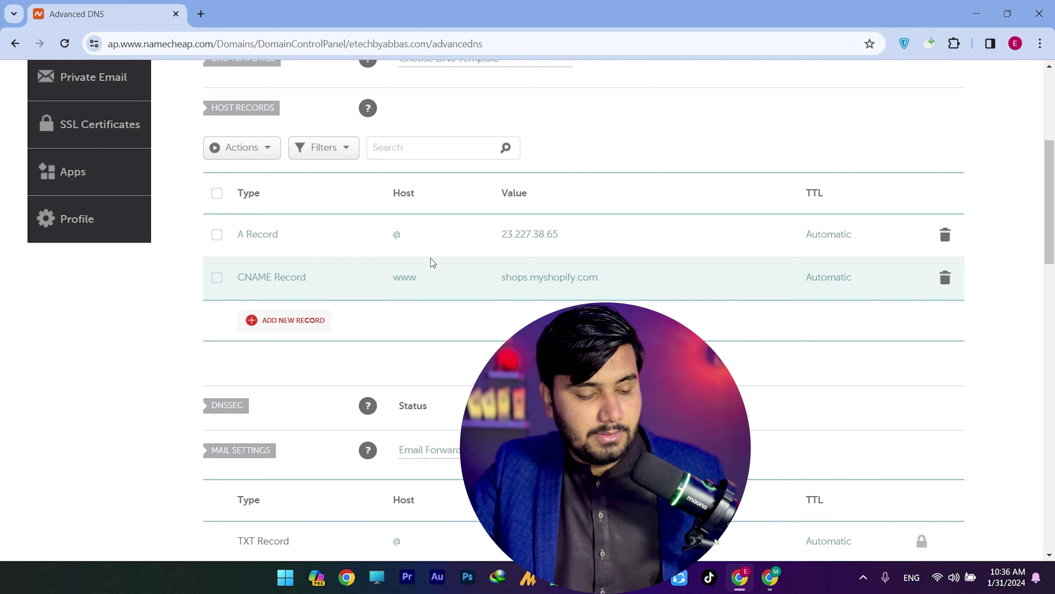
Add a third host record in Namecheap and set its type to TXT Record, matching Shopify's remaining requirement
key("alt+Tab")
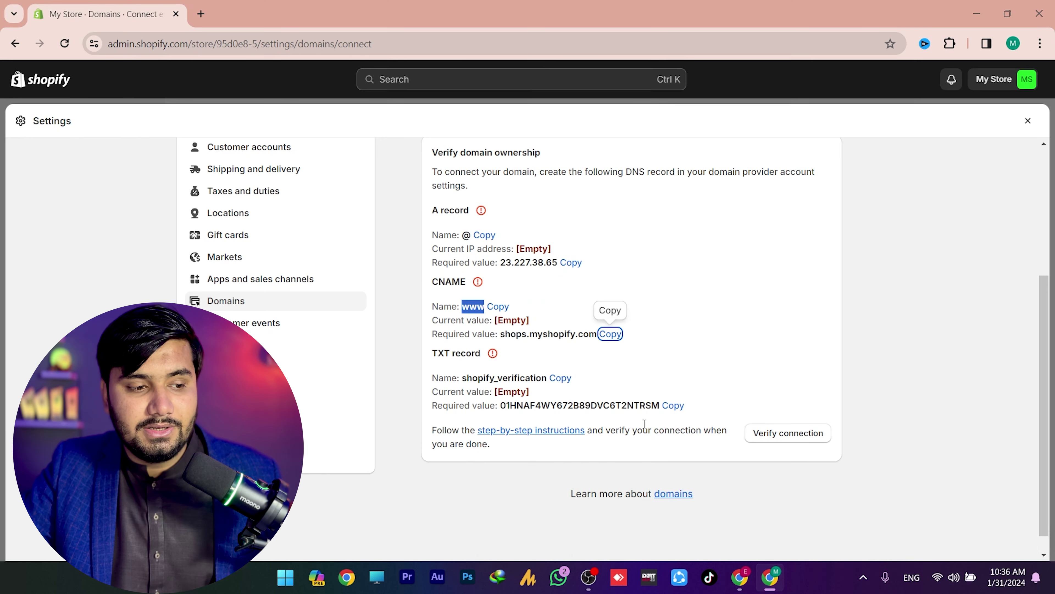
key("alt+Tab")
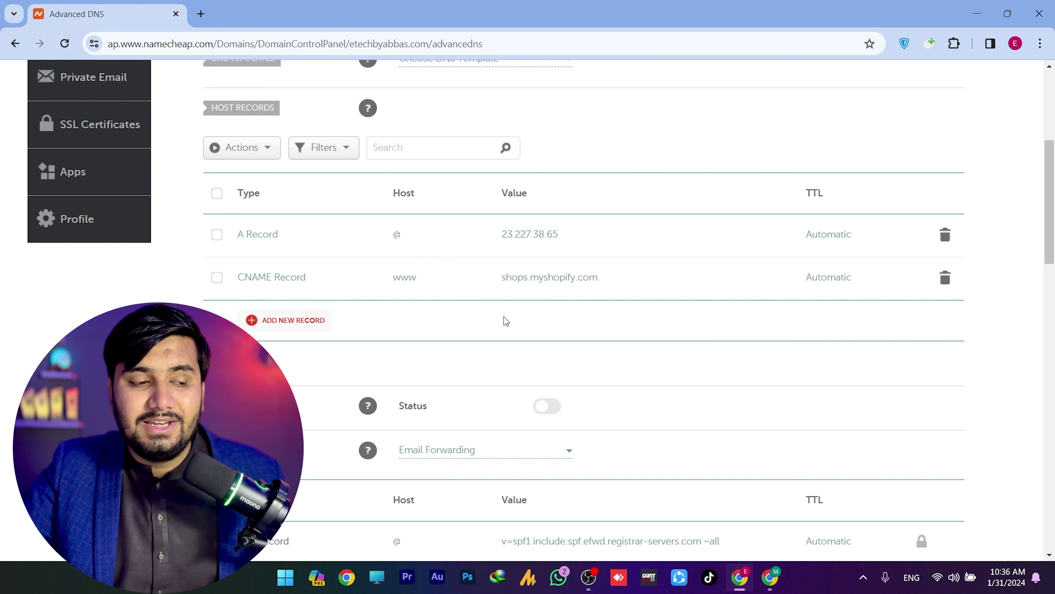
key("alt+Tab")
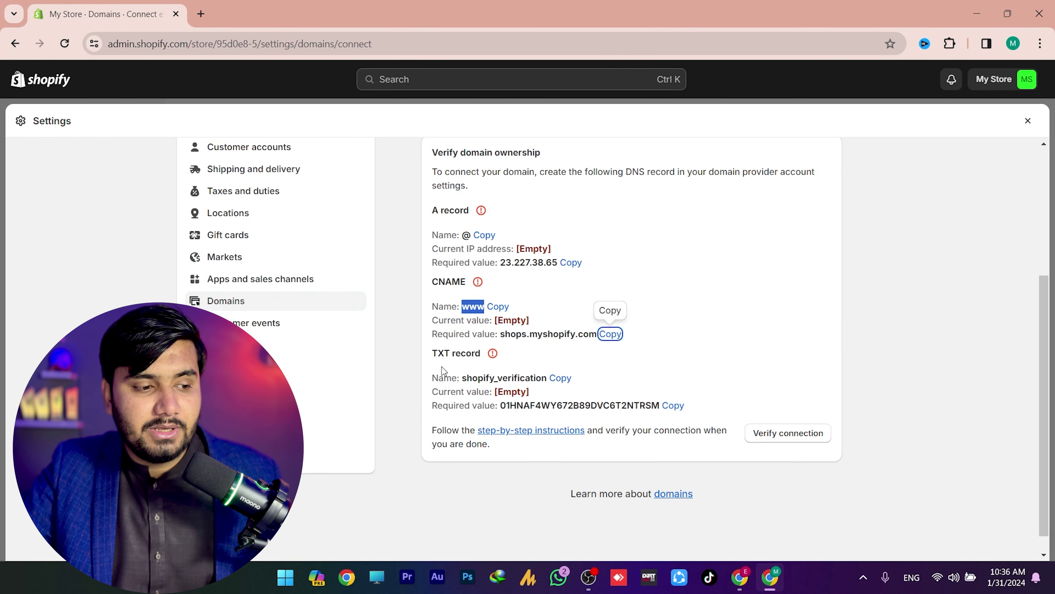
left_click_drag(432, 353, 480, 349)
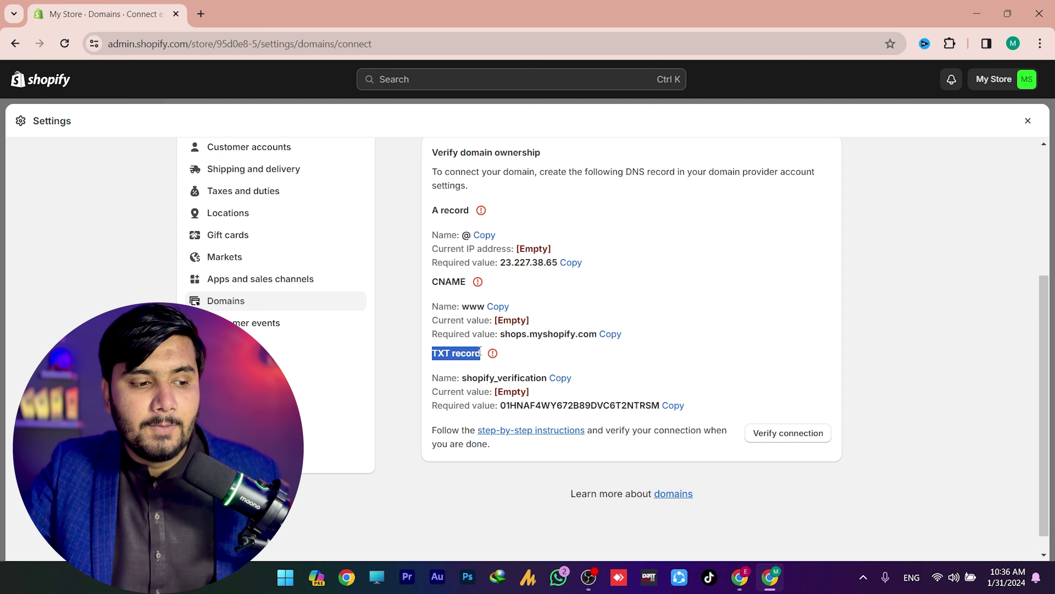
key("alt+Tab")
left_click(315, 327)
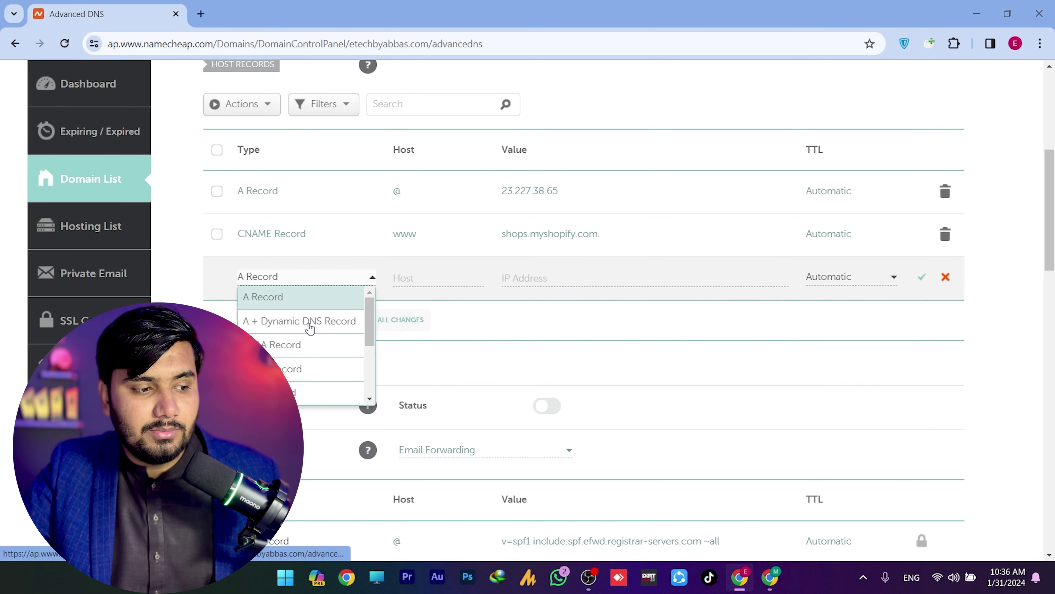
left_click_drag(370, 317, 369, 365)
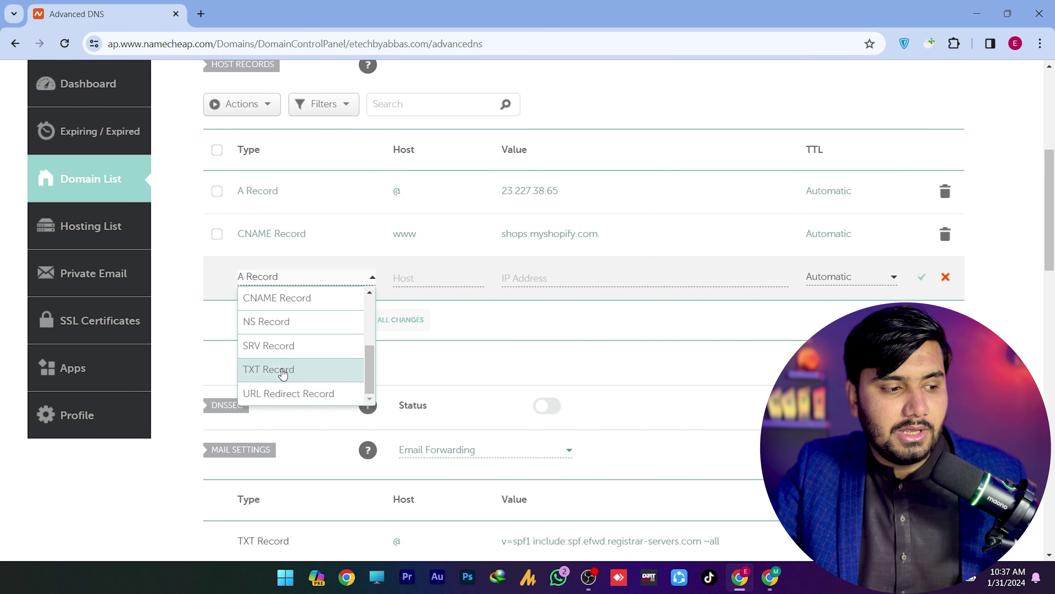
left_click(303, 370)
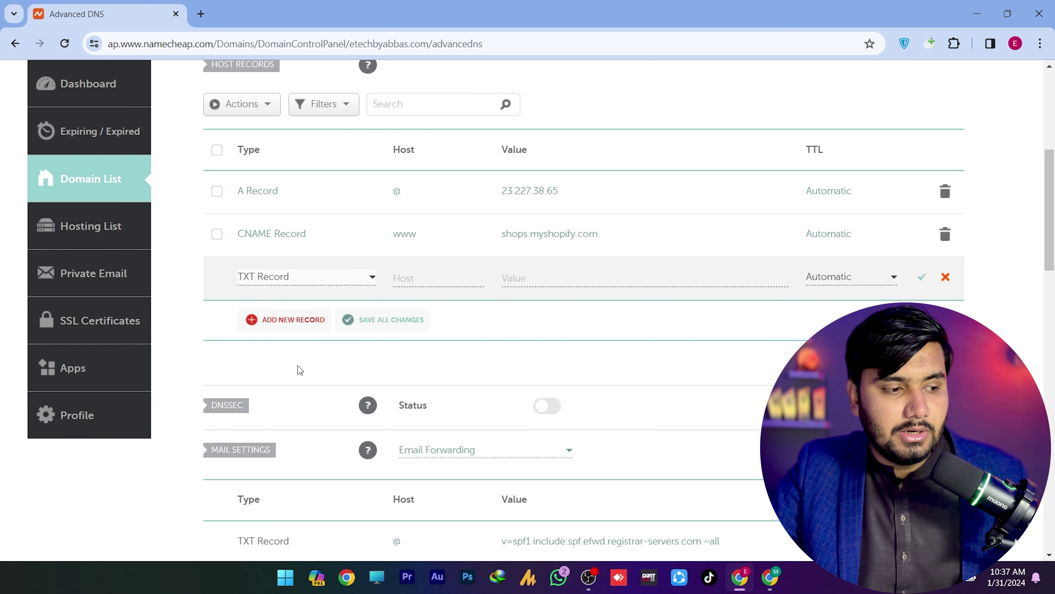
Copy the TXT record name shopify_verification from Shopify into the host of the new Namecheap record
left_click(413, 277)
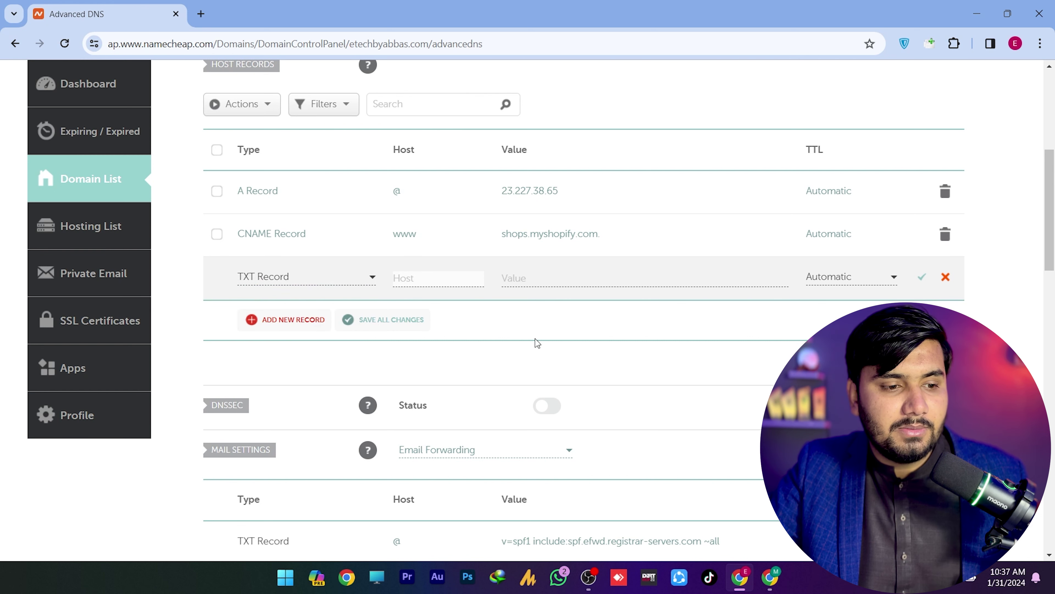
key("alt+Tab")
left_click(560, 378)
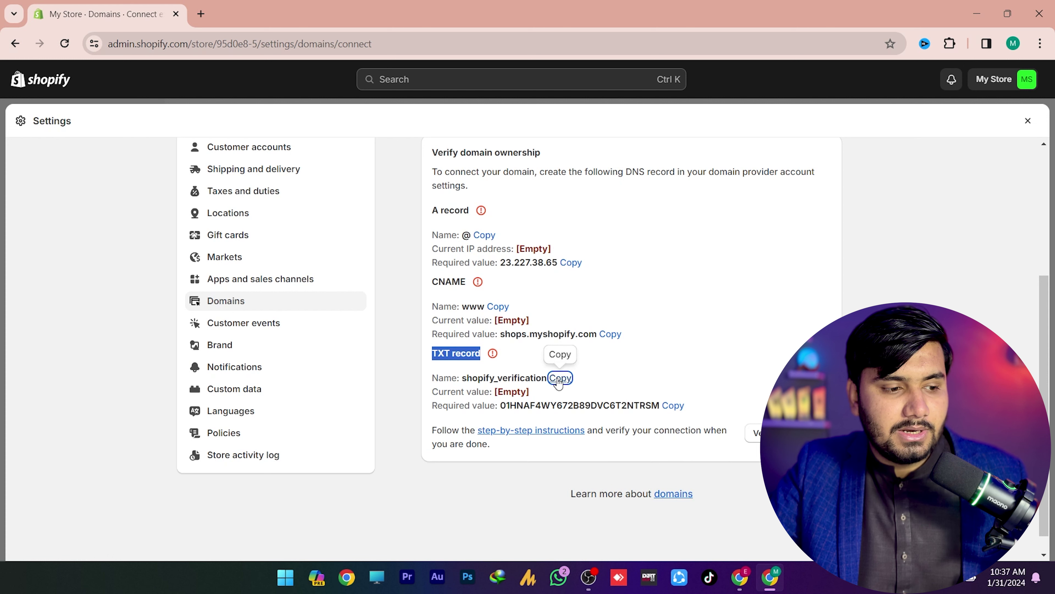
key("alt+Tab")
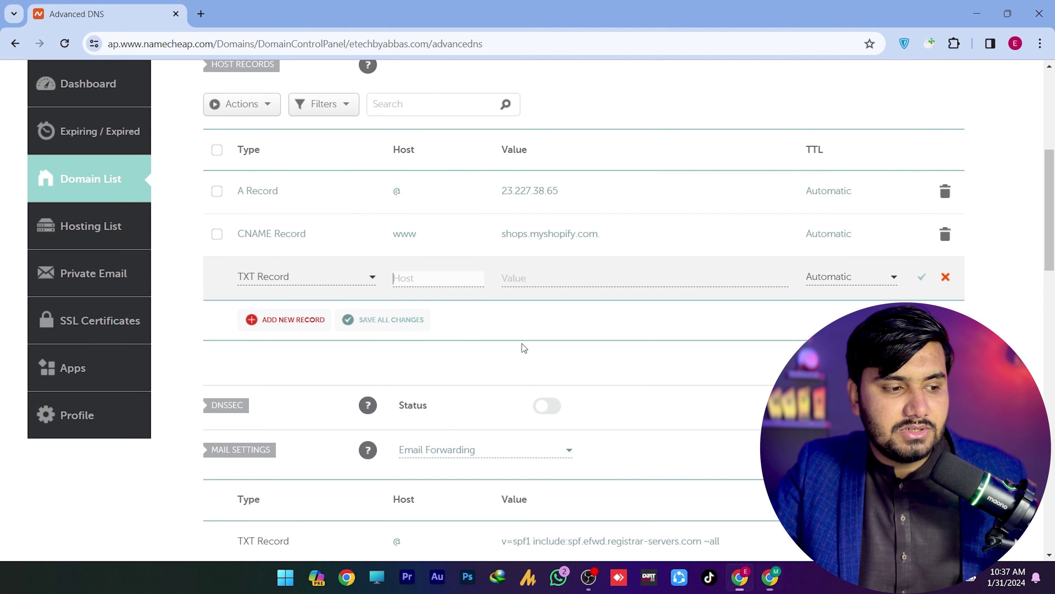
key("ctrl+v")
Copy the required TXT verification code from Shopify into the Namecheap record's value and save the record
left_click(527, 278)
key("alt+Tab")
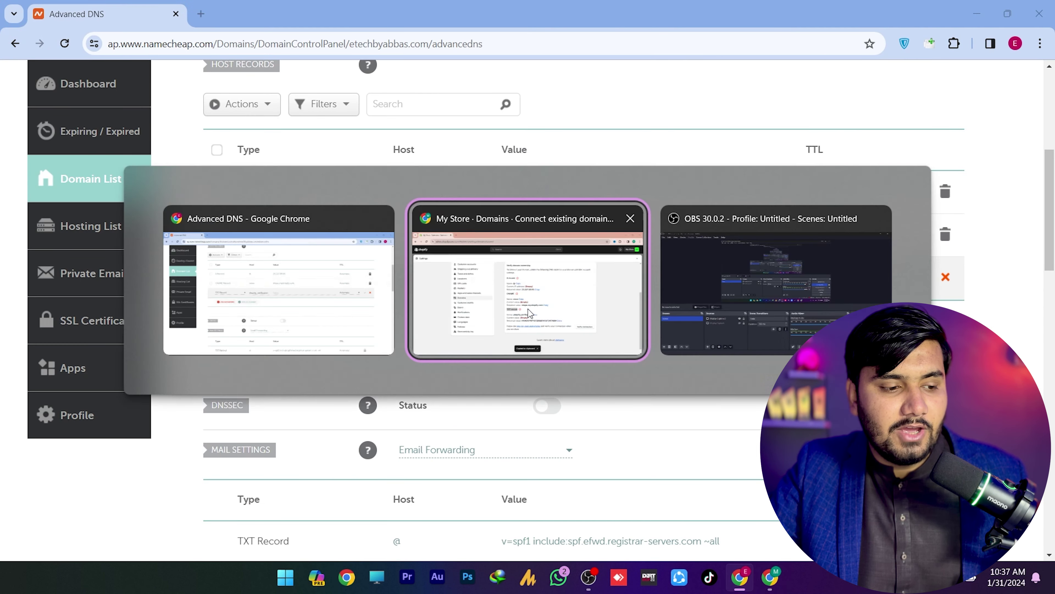
left_click_drag(444, 405, 484, 406)
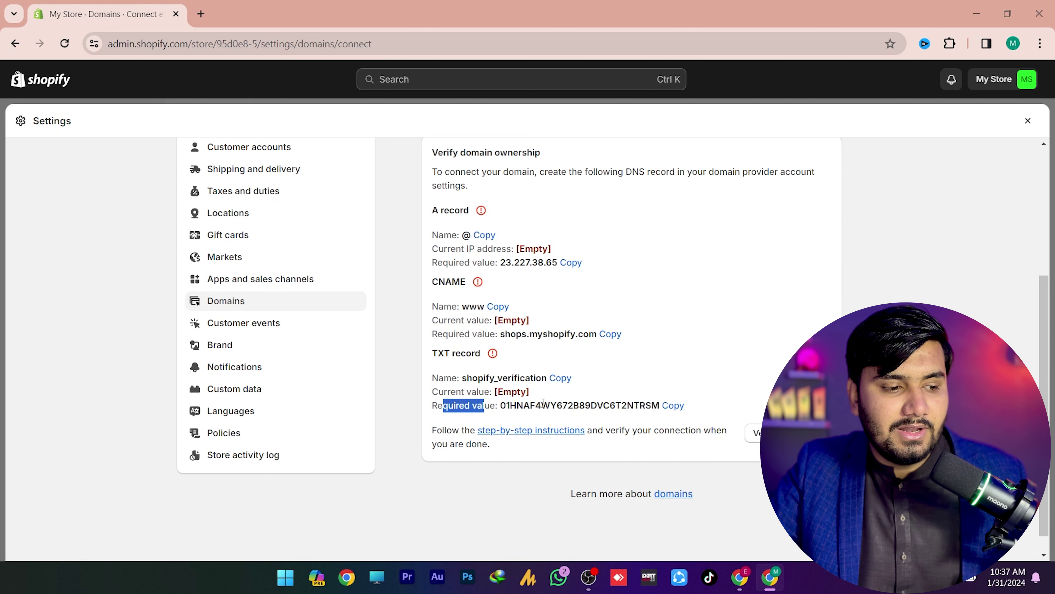
left_click(672, 405)
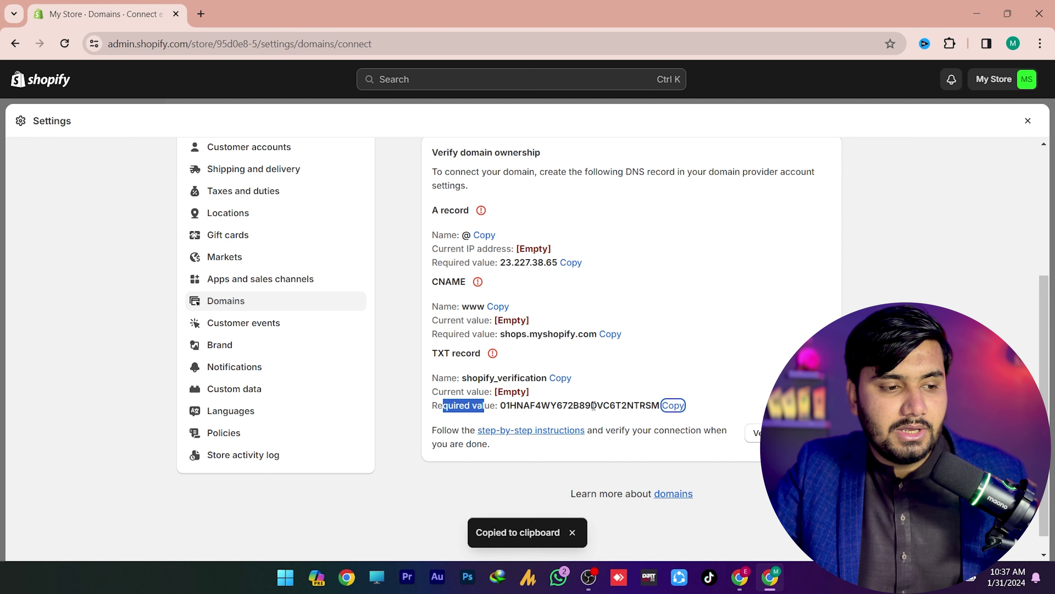
key("alt+Tab")
key("ctrl+v")
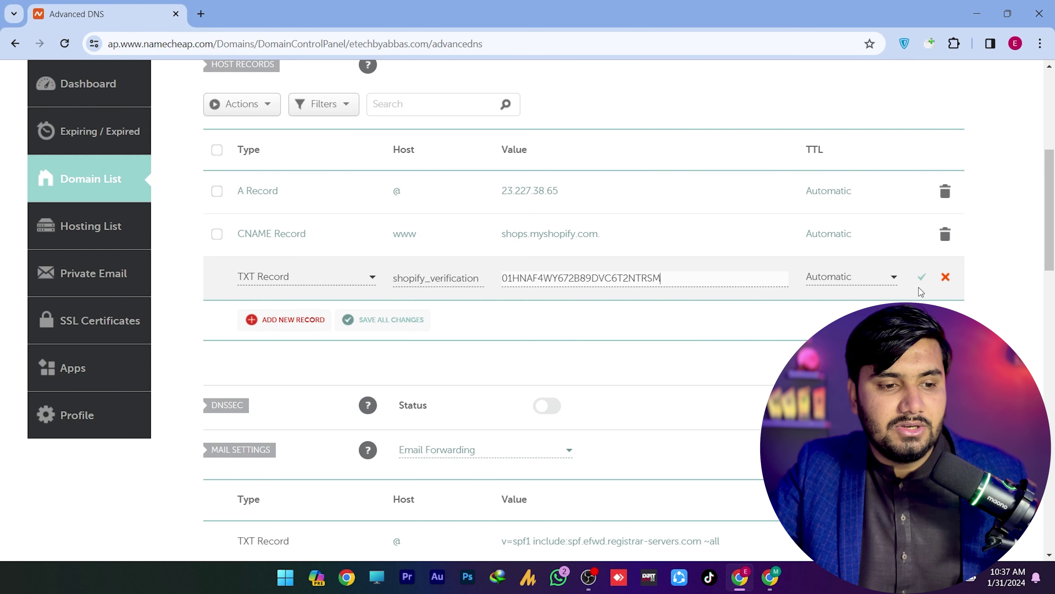
left_click(921, 277)
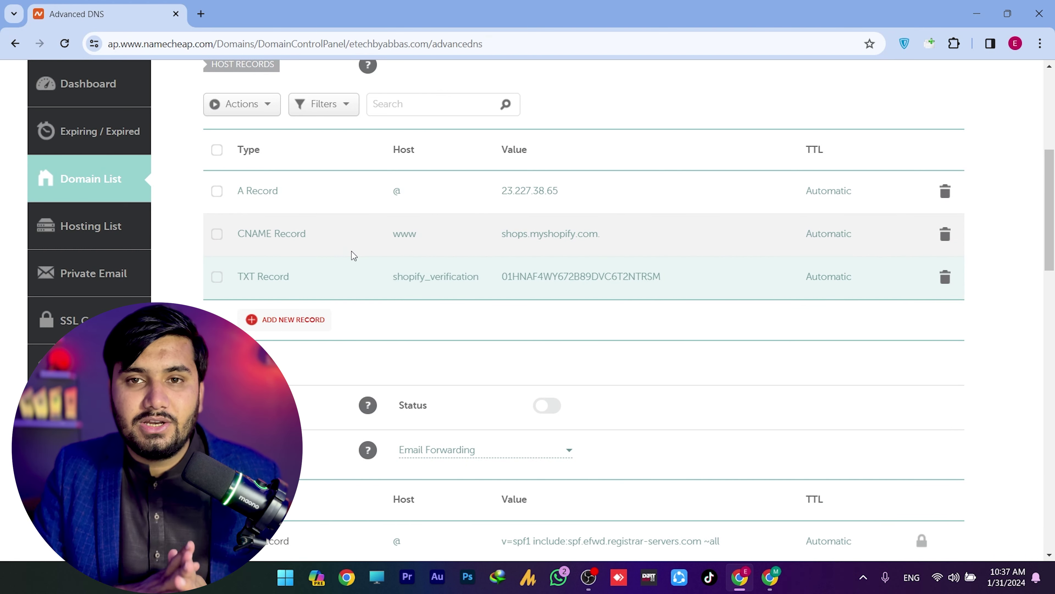
Switch to Shopify and run the connection verification for etechbyabbas.com, repeating it for the TXT record, and check the domain's ownership status
key("alt+Tab")
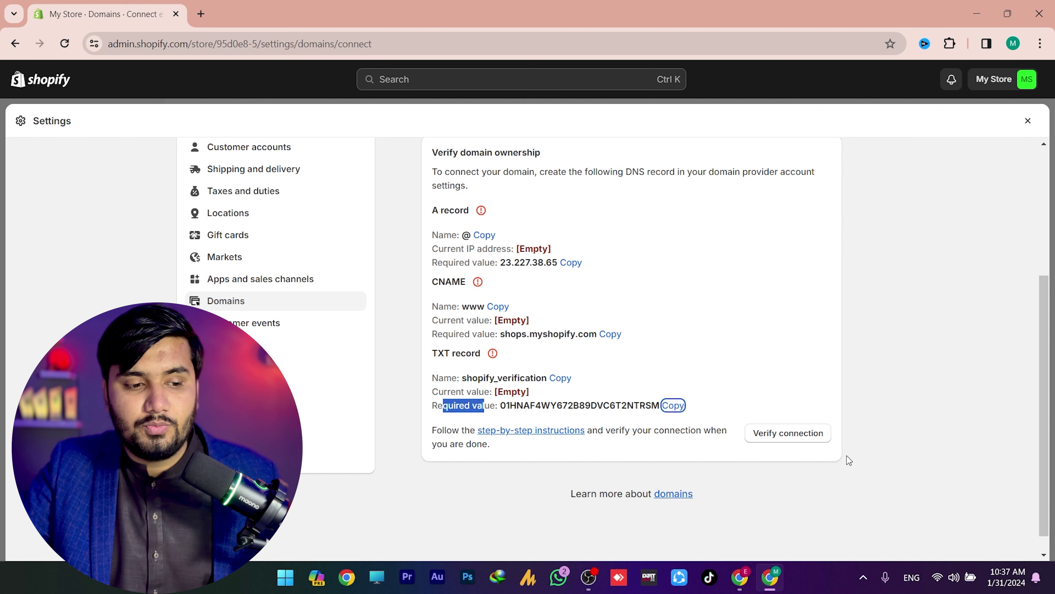
left_click(795, 435)
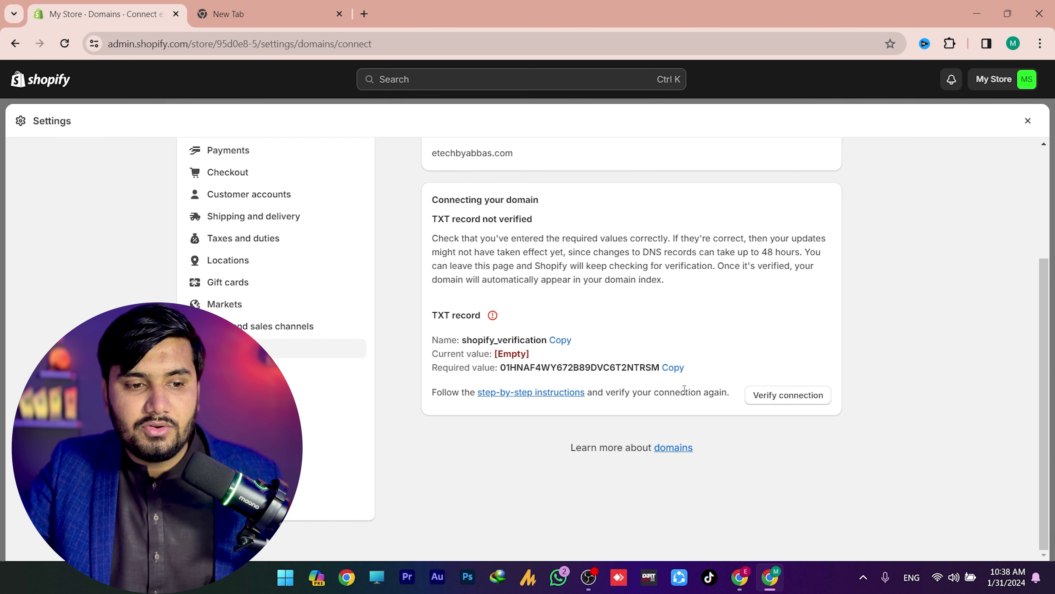
left_click(814, 397)
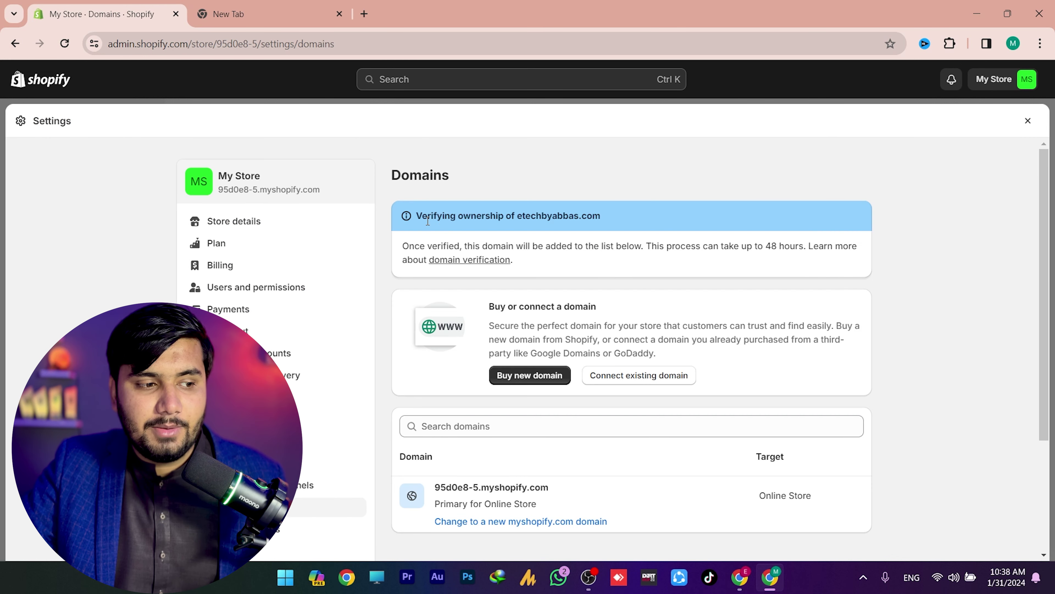
left_click_drag(428, 221, 592, 224)
left_click(613, 219)
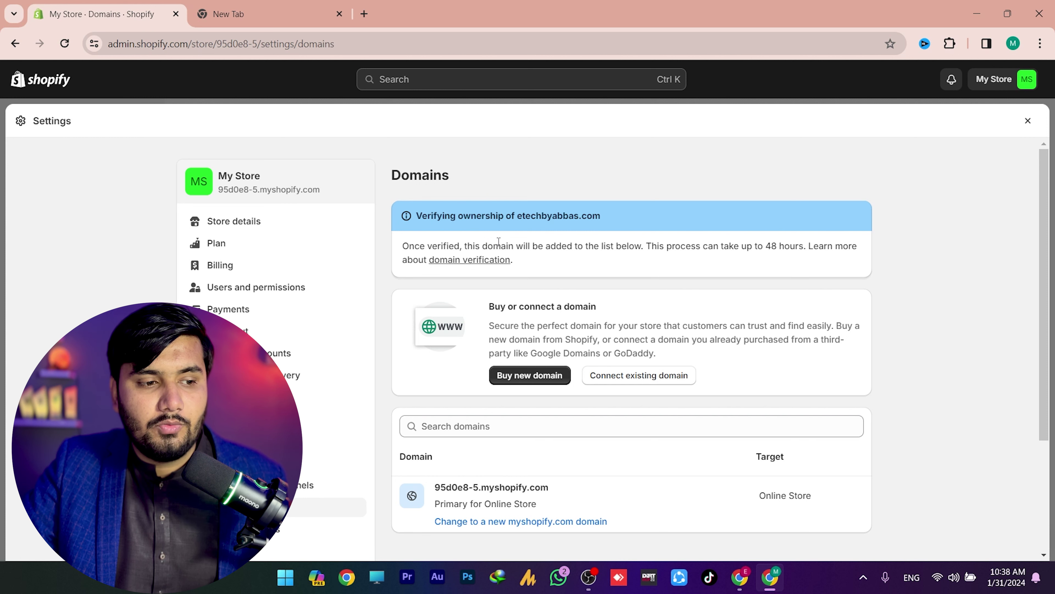